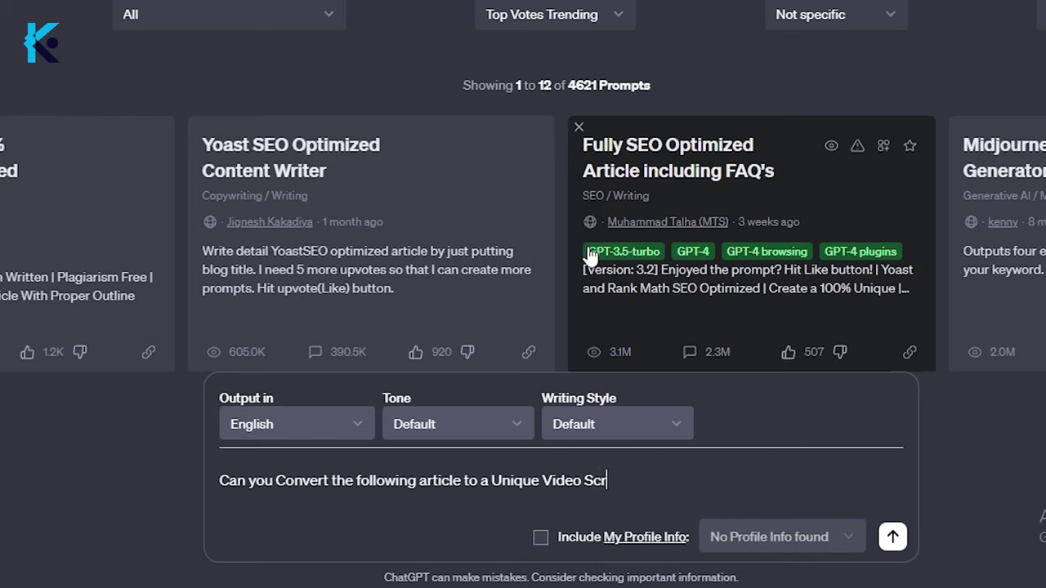
Add the copied article to the video script conversion prompt and review the generated ginger shot script.
key(ctrl+v)
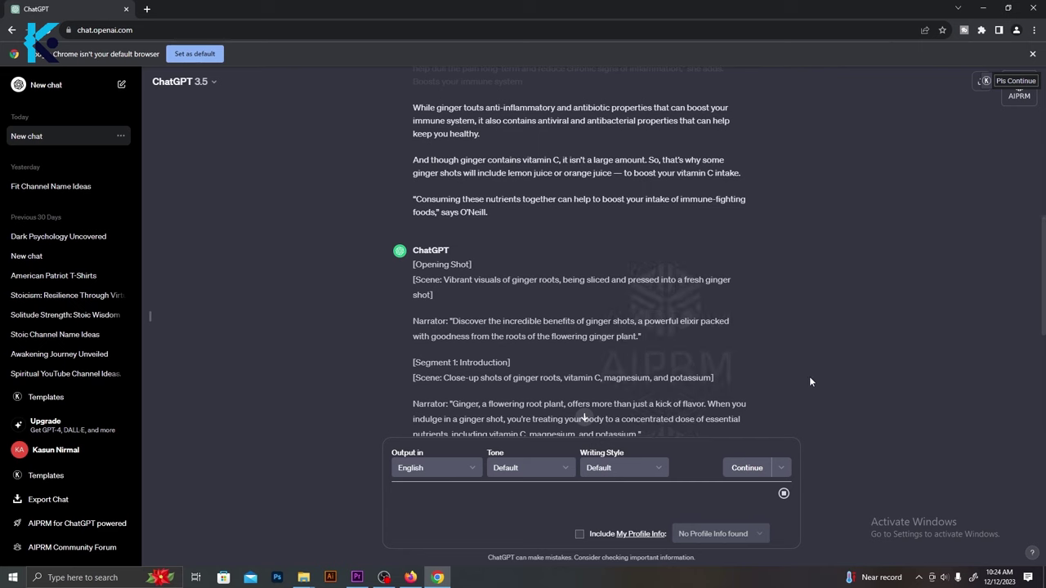
scroll(808, 376, down, 2)
scroll(811, 382, down, 1)
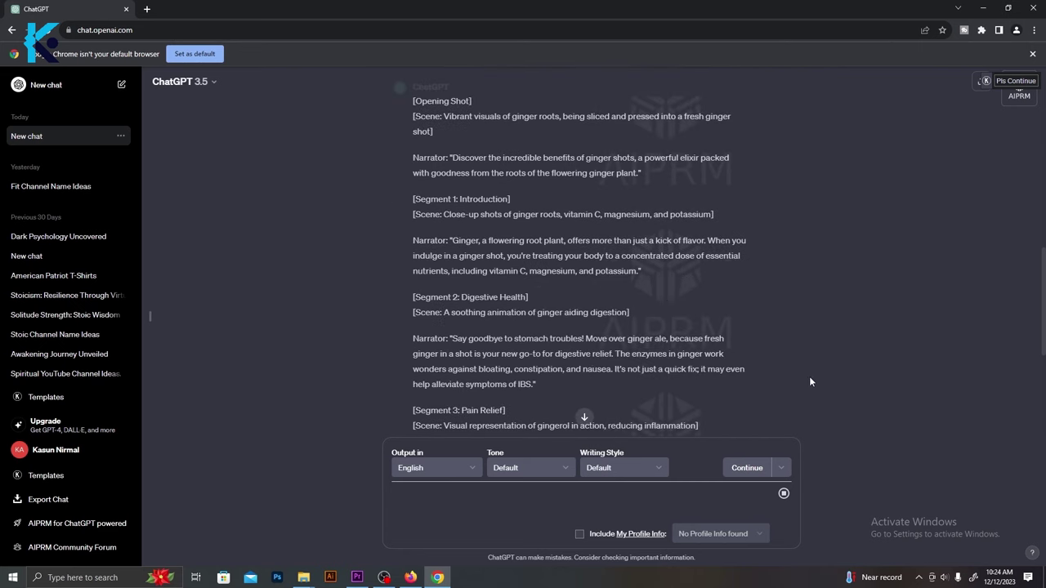
scroll(810, 382, down, 5)
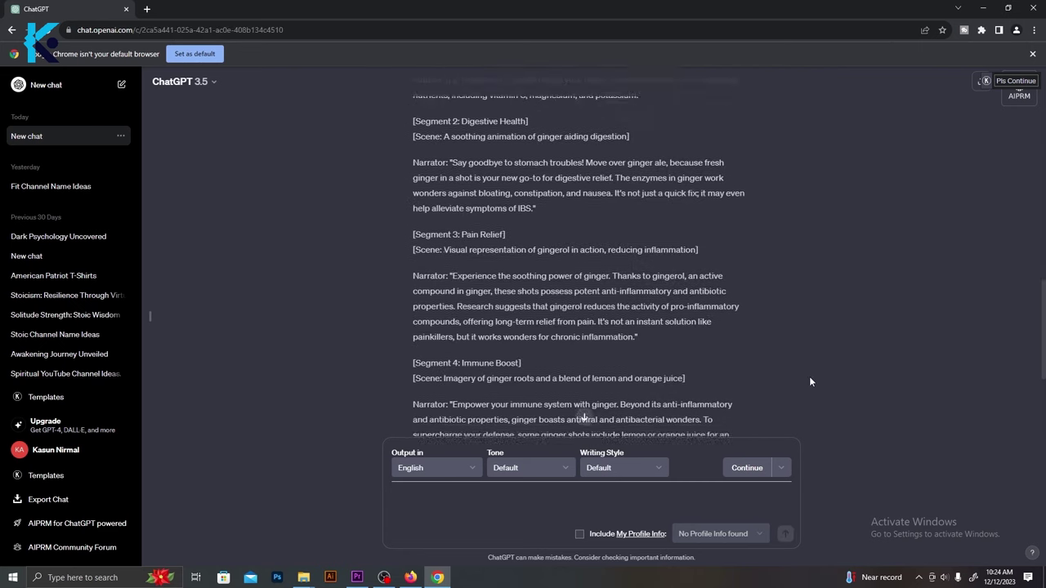
scroll(810, 382, up, 5)
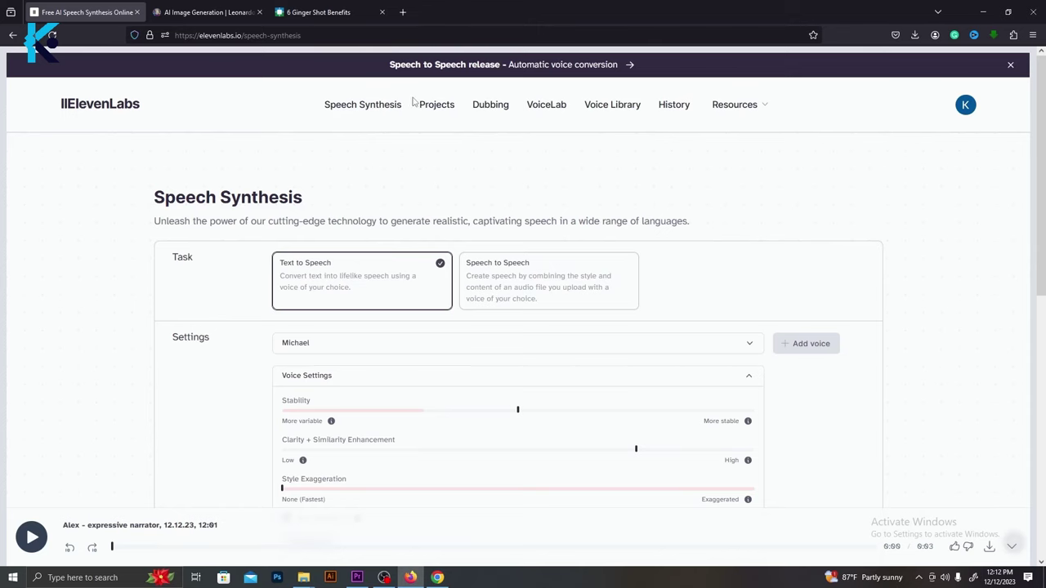
Browse the community Voice Library in ElevenLabs from the add-voice options and return to the voice types.
click(807, 343)
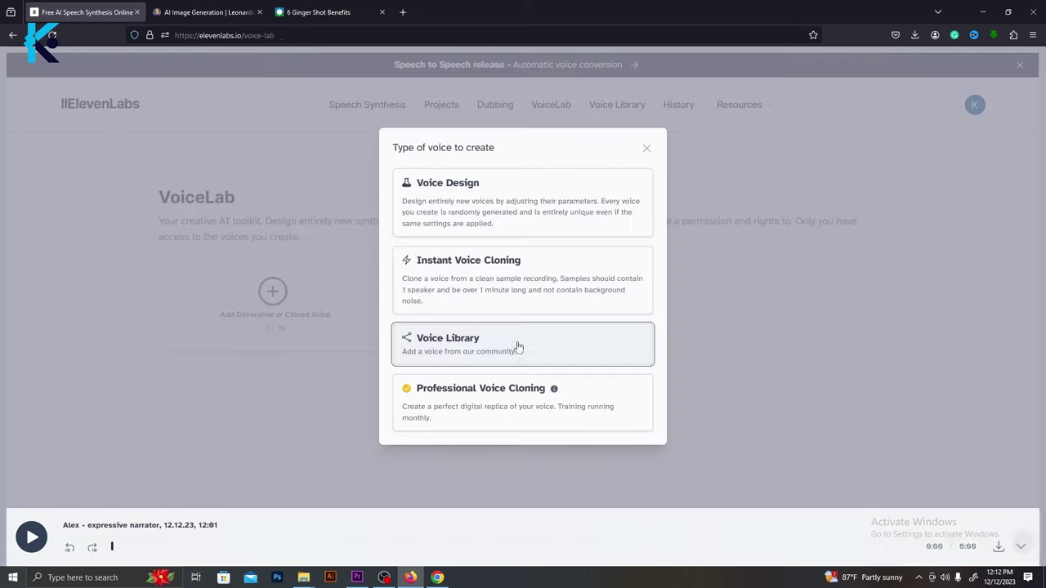
click(518, 347)
scroll(513, 338, down, 2)
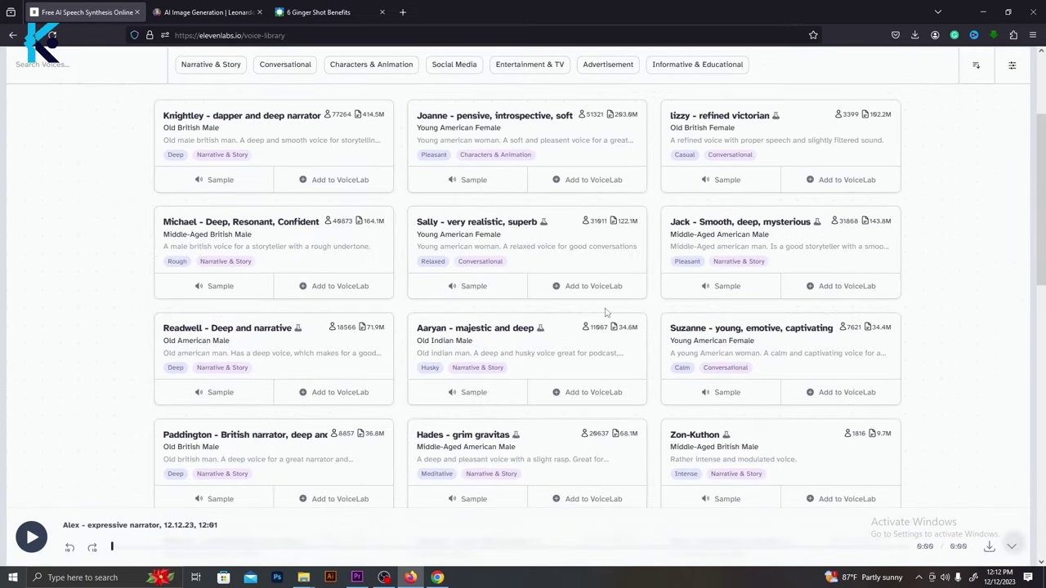
scroll(914, 165, down, 1)
key(alt+Left)
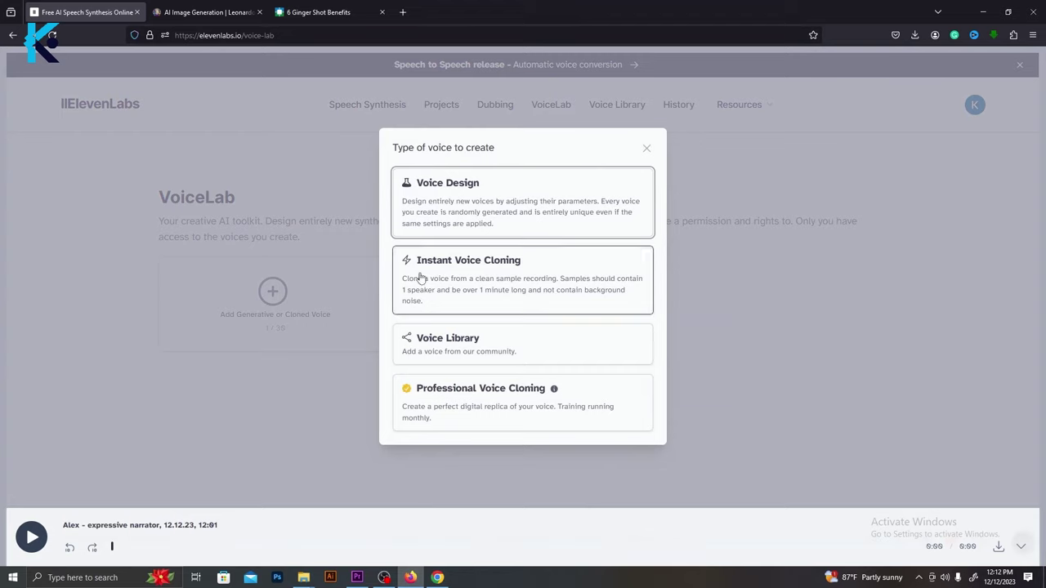
Examine the Instant Voice Cloning form's upload, label and description fields, and close it.
click(450, 264)
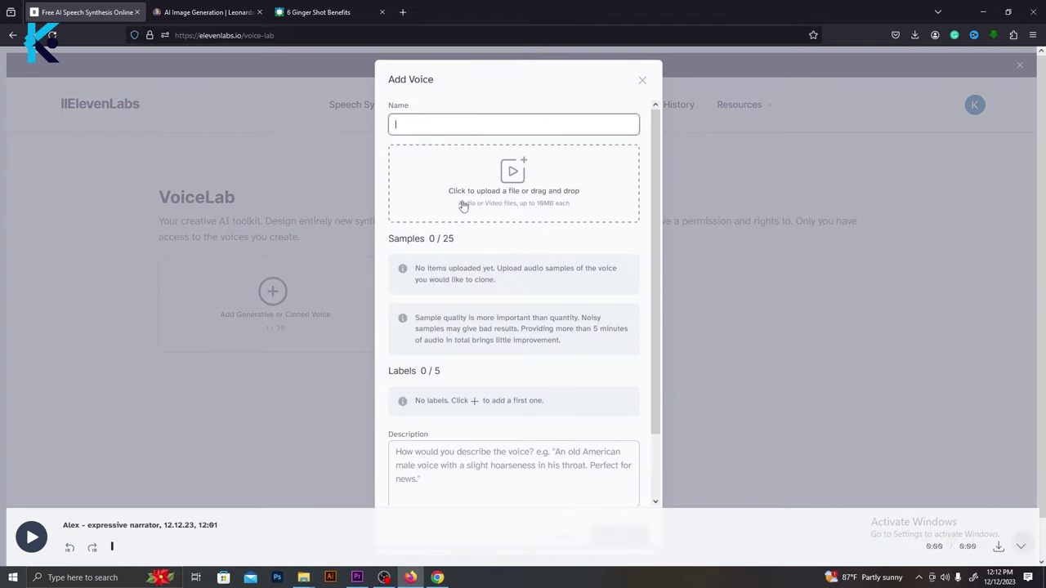
scroll(463, 206, down, 2)
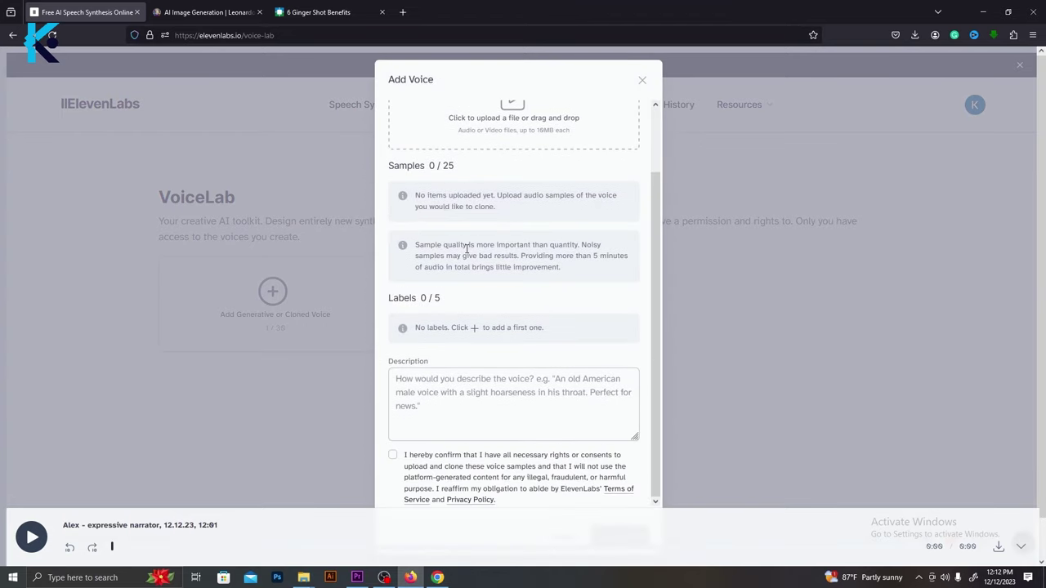
scroll(463, 250, up, 2)
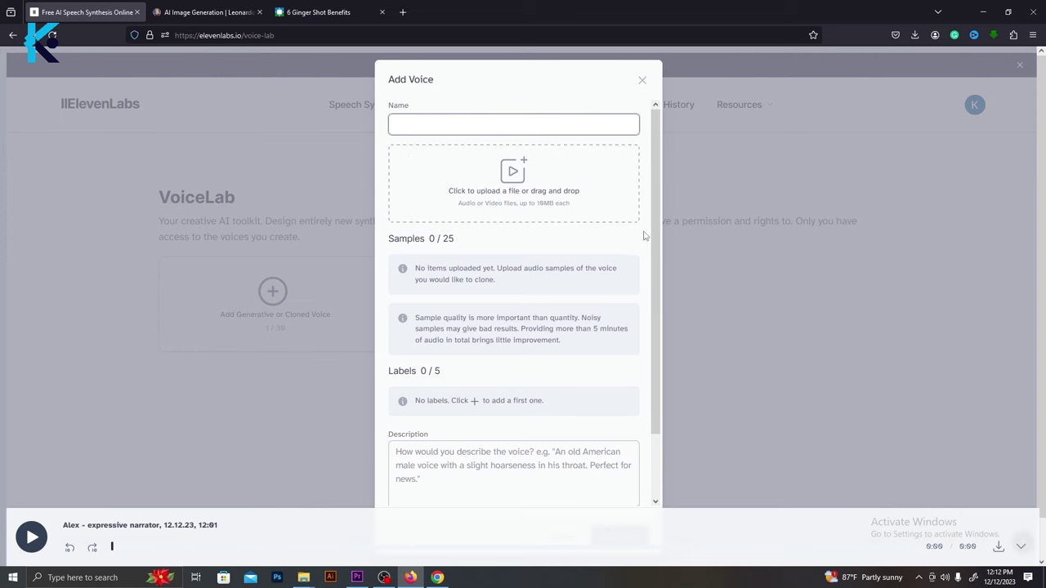
click(643, 82)
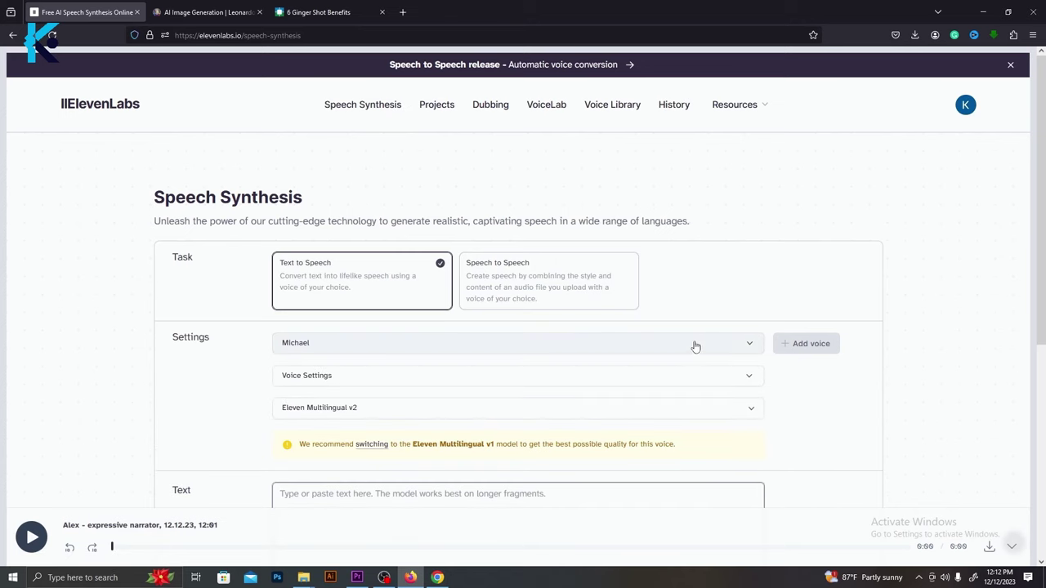
Choose the Josh voice, and generate speech after appending the Segment 1 narration from the ChatGPT script to the text.
click(746, 344)
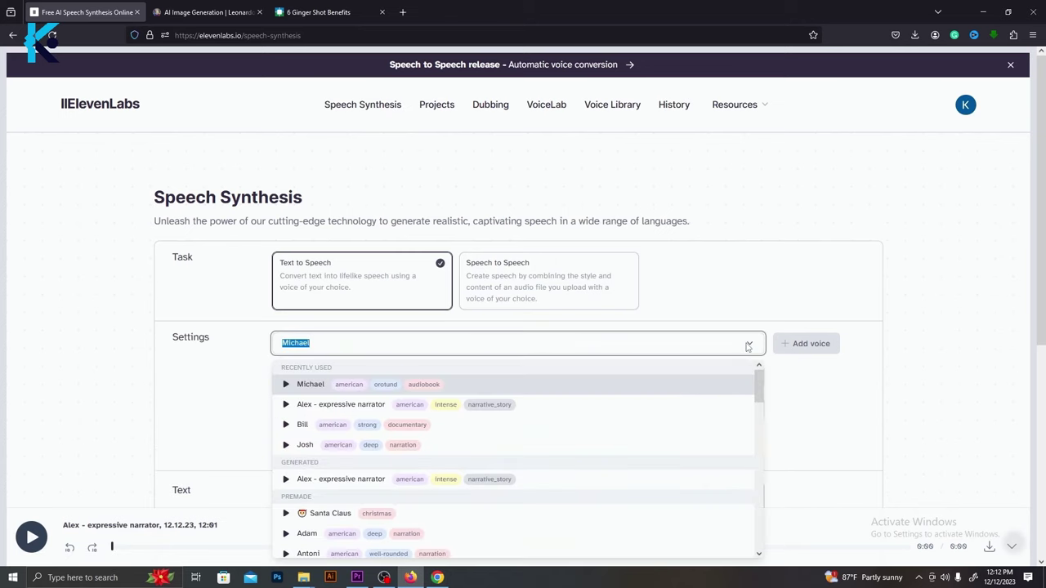
click(286, 445)
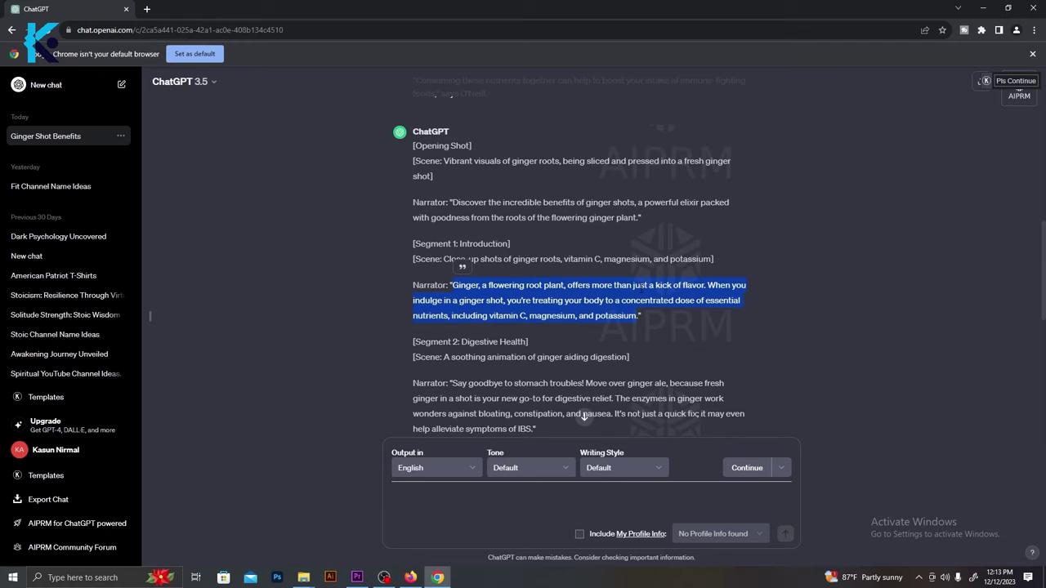
right_click(639, 288)
click(653, 300)
click(411, 576)
right_click(348, 249)
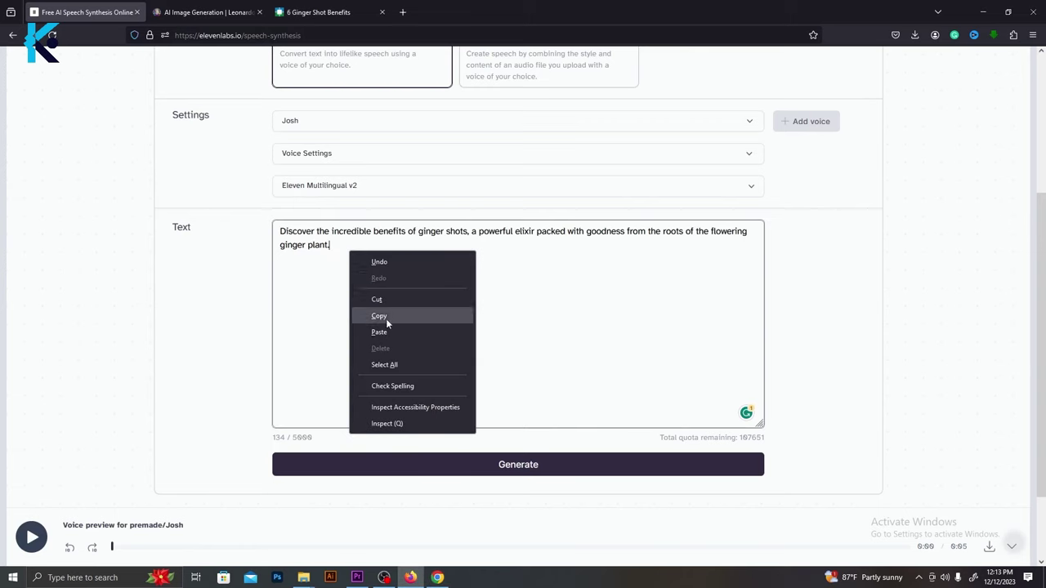
click(389, 331)
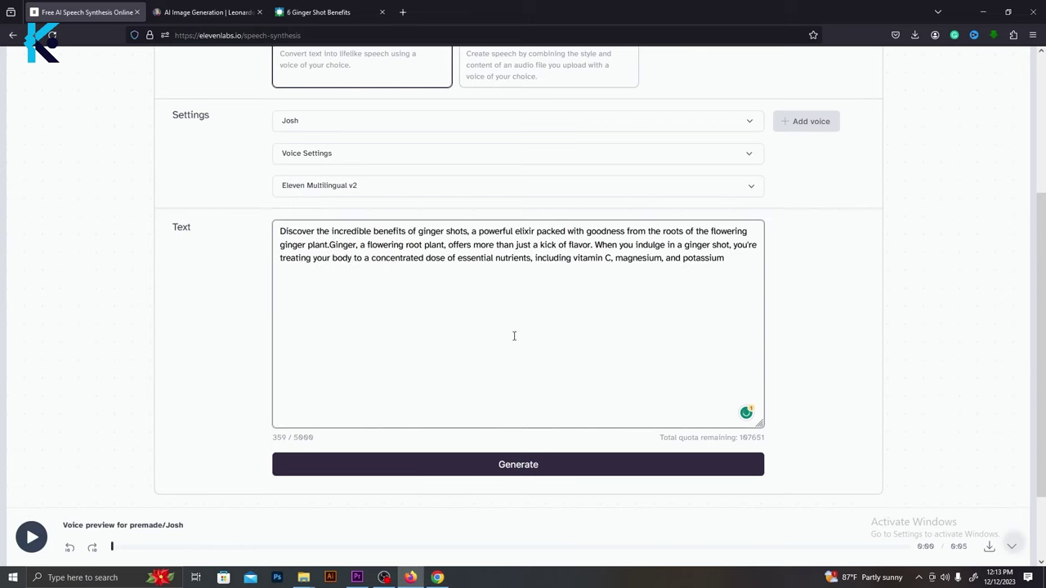
click(531, 465)
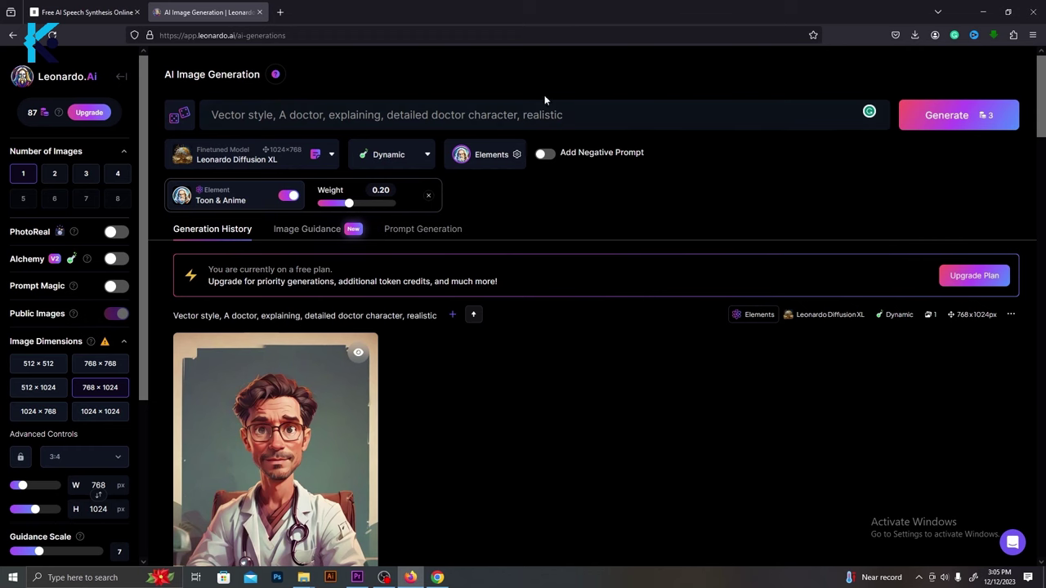
Generate one and again four 768 × 1024 images in Leonardo.Ai from the prompt "Vector style, A doctor, explaining, detailed doctor character, realistic".
click(907, 116)
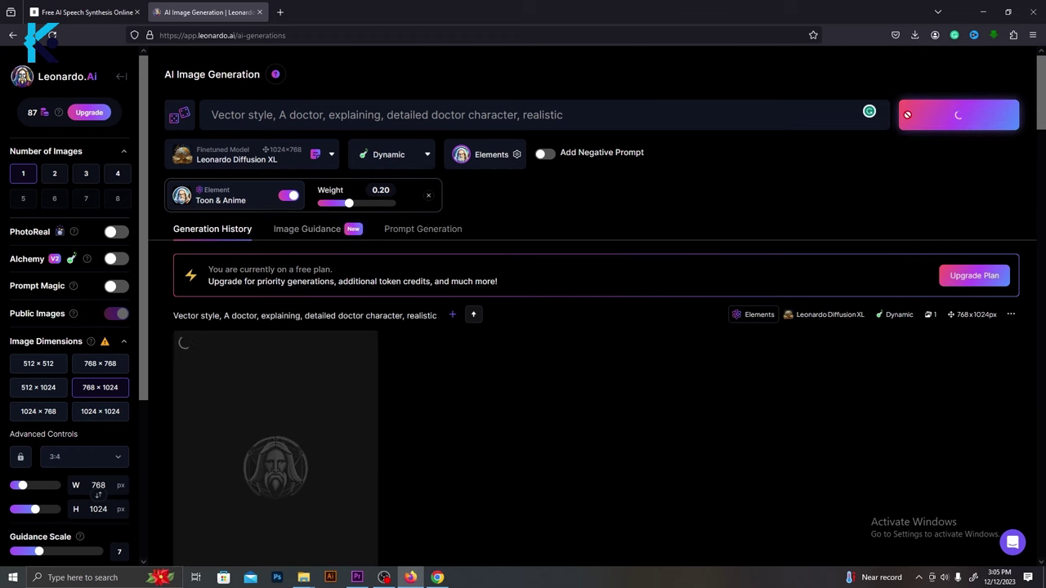
click(900, 120)
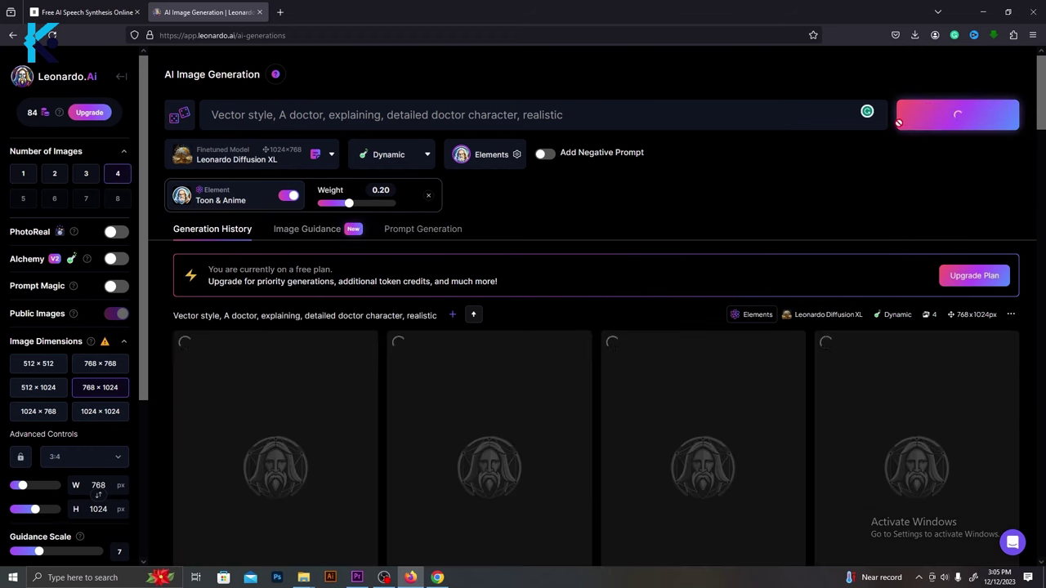
scroll(773, 141, down, 3)
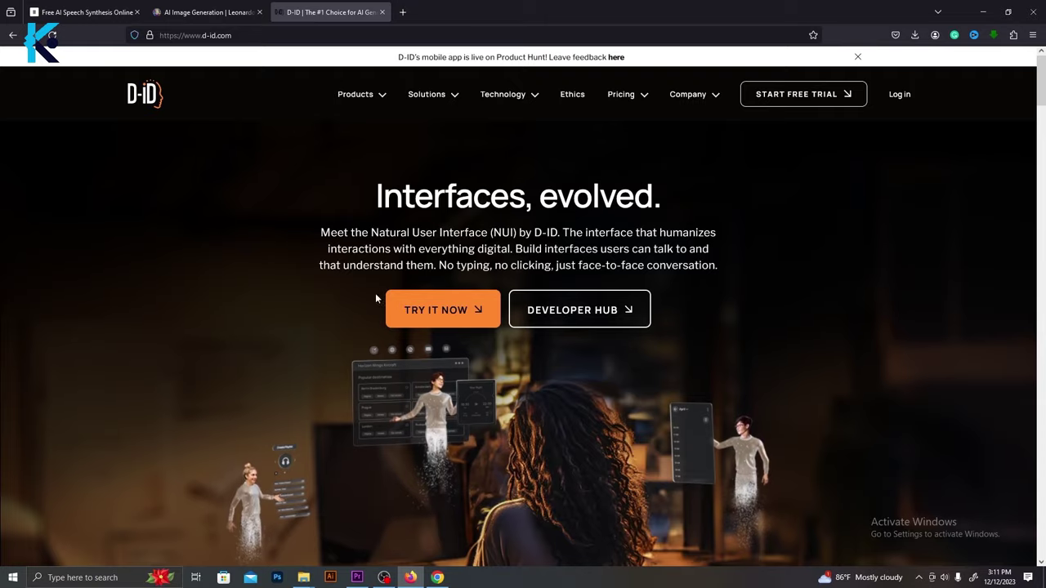
Start a new video in D-ID's Creative Reality Studio and add the downloaded Leonardo doctor image as its presenter.
click(433, 310)
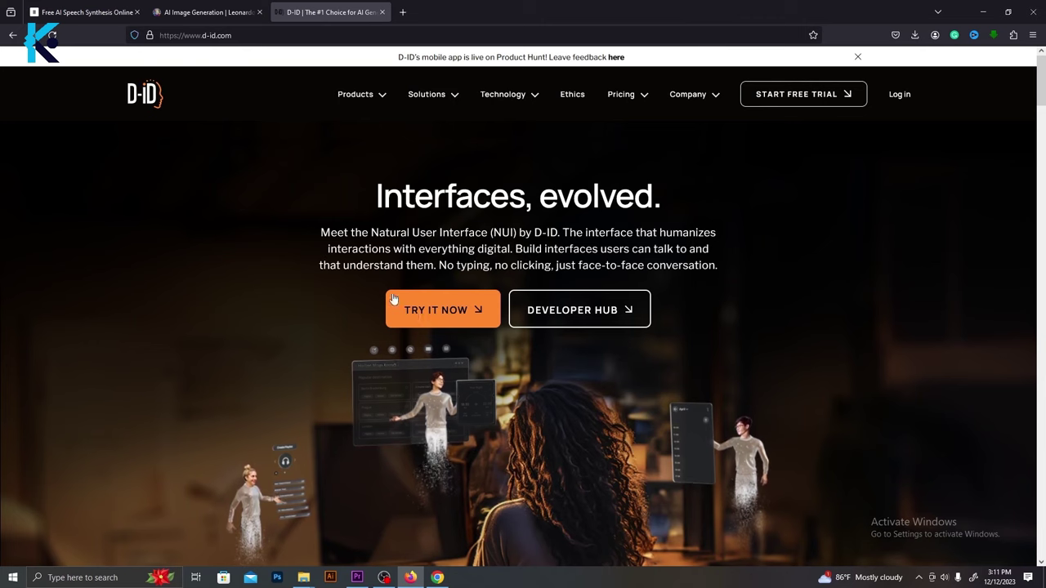
click(418, 315)
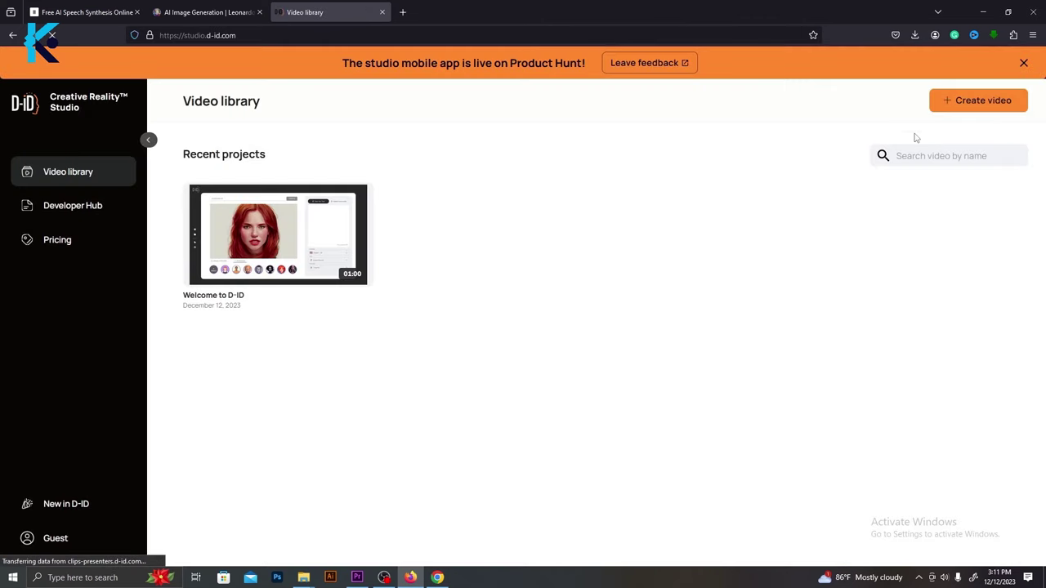
click(960, 104)
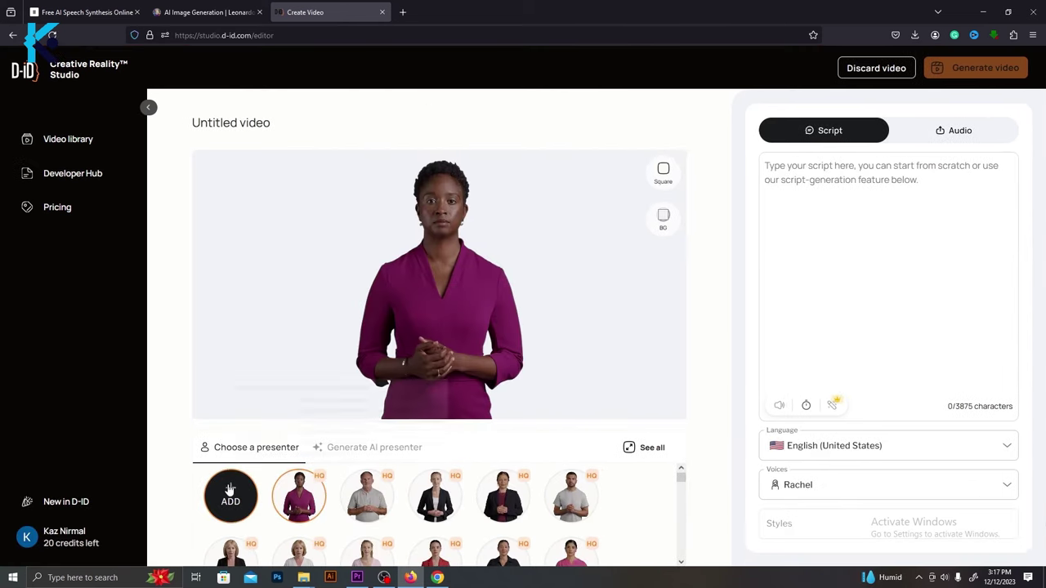
click(230, 492)
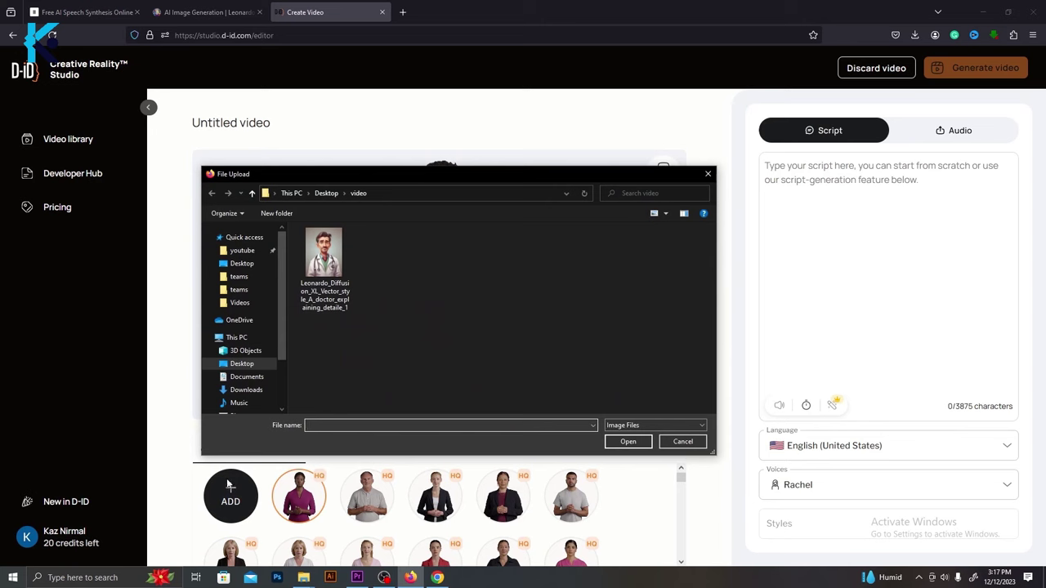
double_click(336, 253)
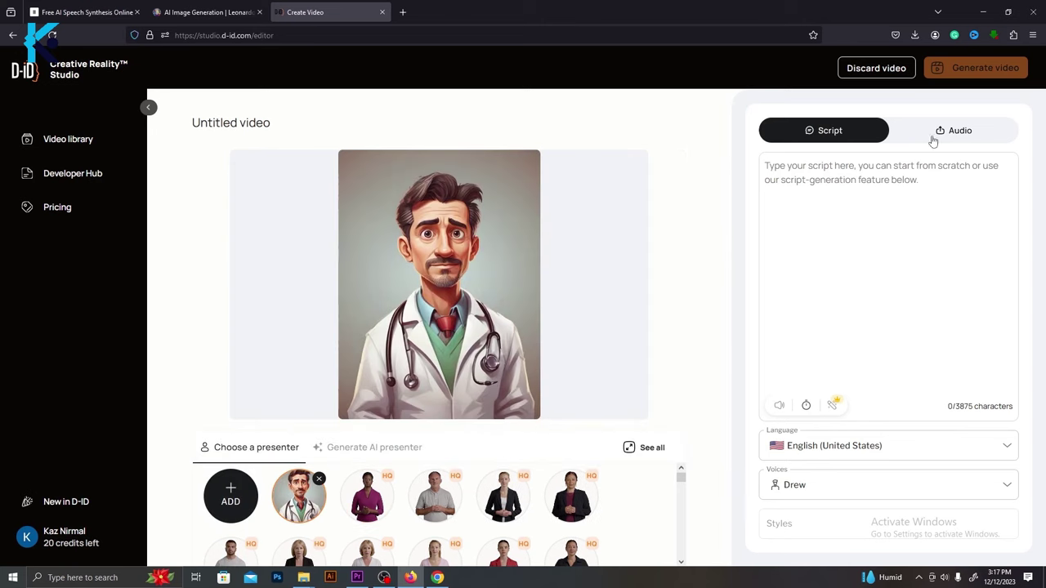
Upload the ElevenLabs audio file as the presenter's voice and generate the video.
click(933, 137)
click(870, 241)
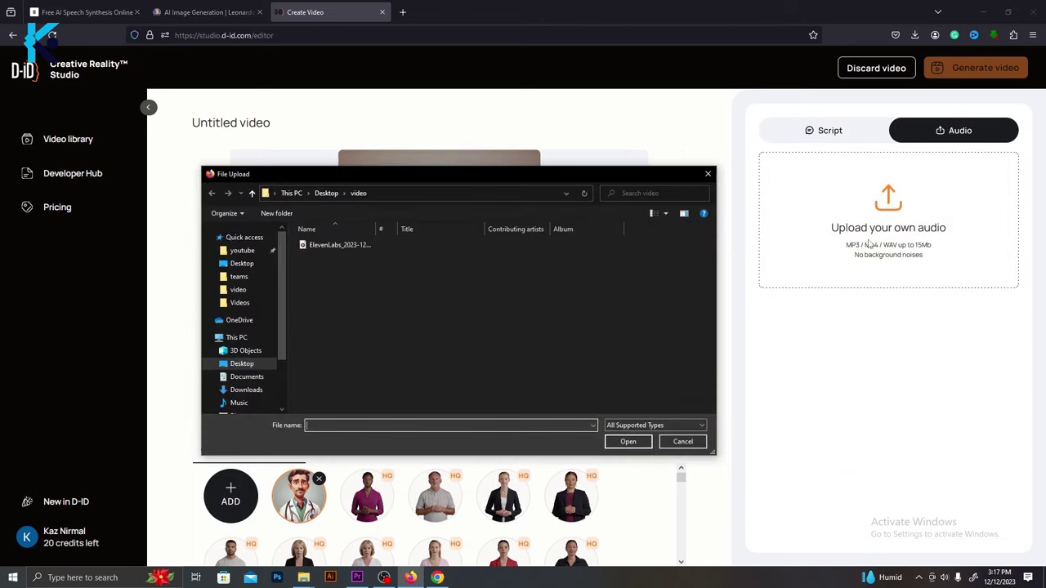
double_click(418, 241)
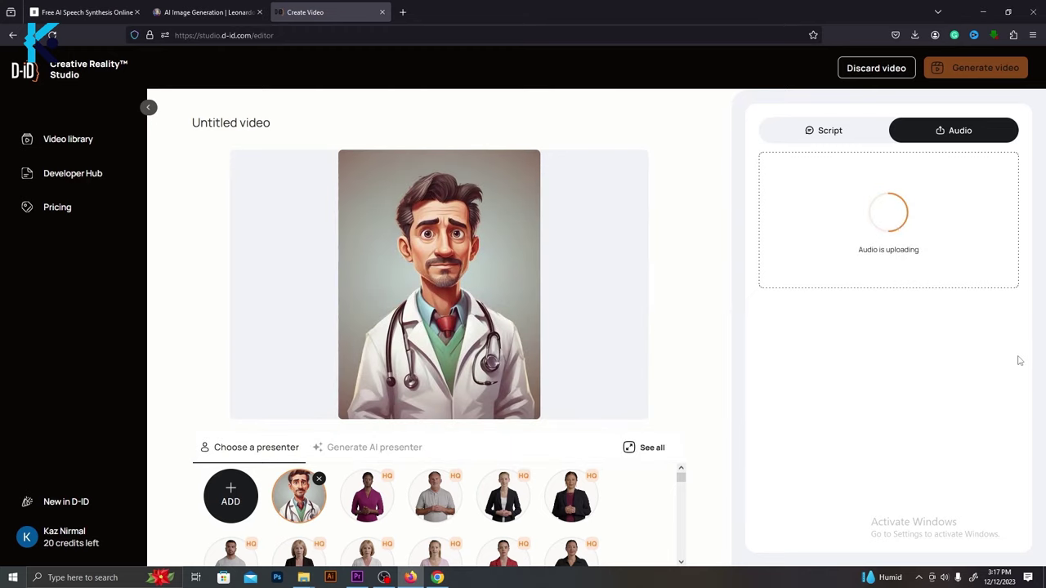
click(952, 72)
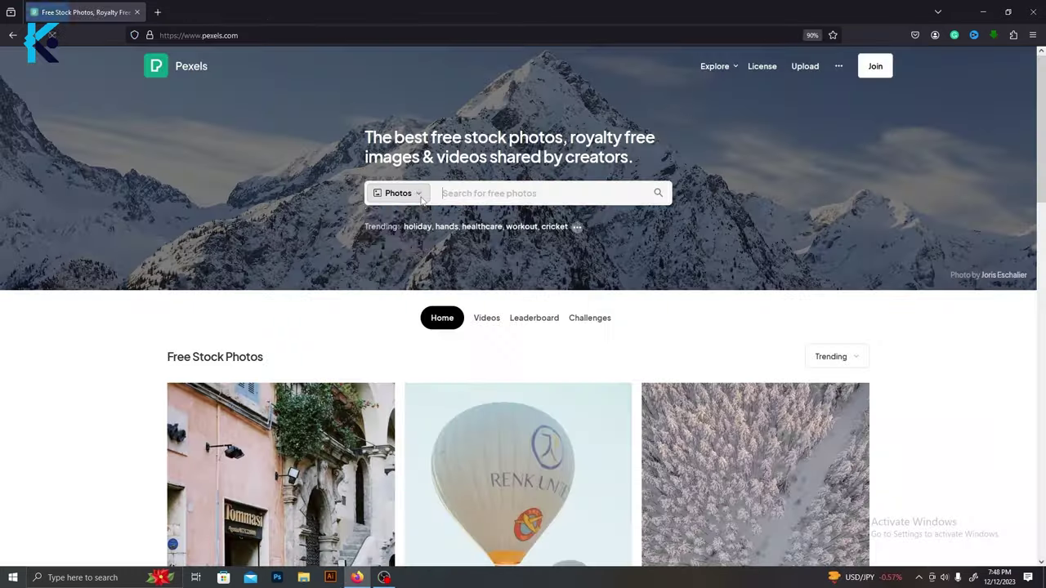
Search Pexels videos for "ginger" and download the "Adding Rosemary in a Jar of Tea" clip in 1080p.
click(453, 193)
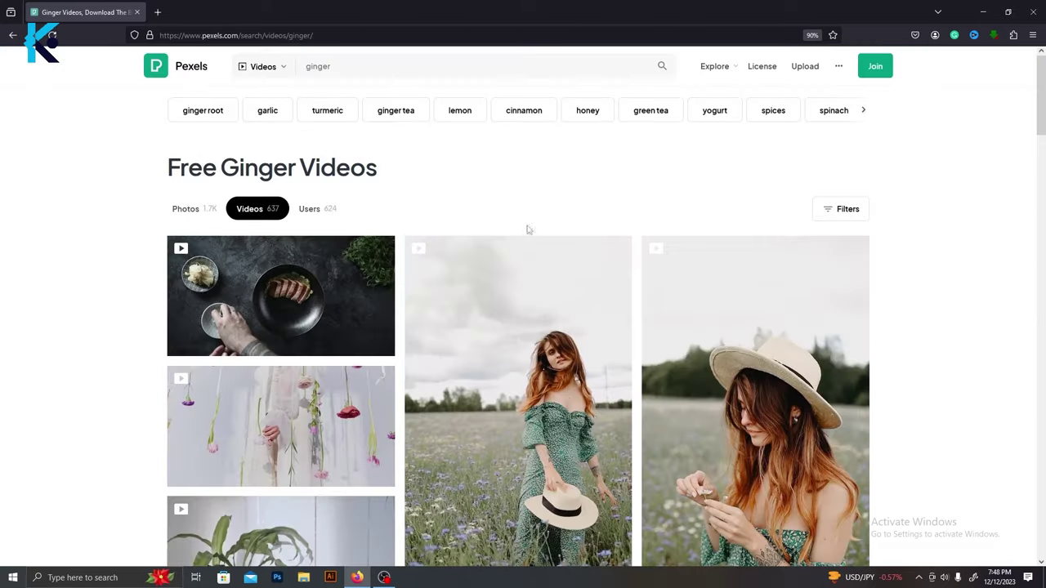
scroll(918, 246, down, 10)
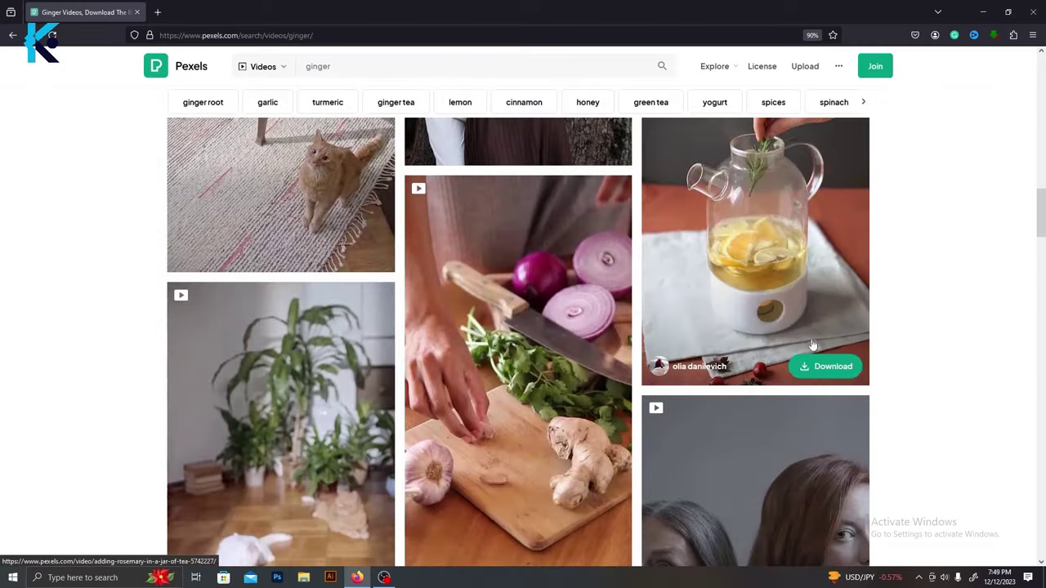
click(823, 366)
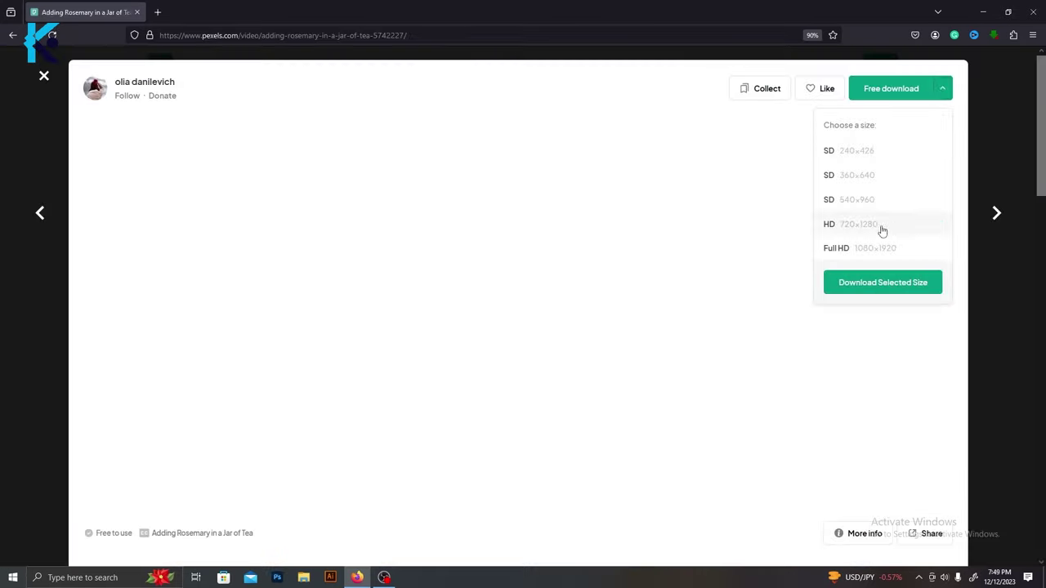
click(880, 229)
click(45, 78)
click(45, 77)
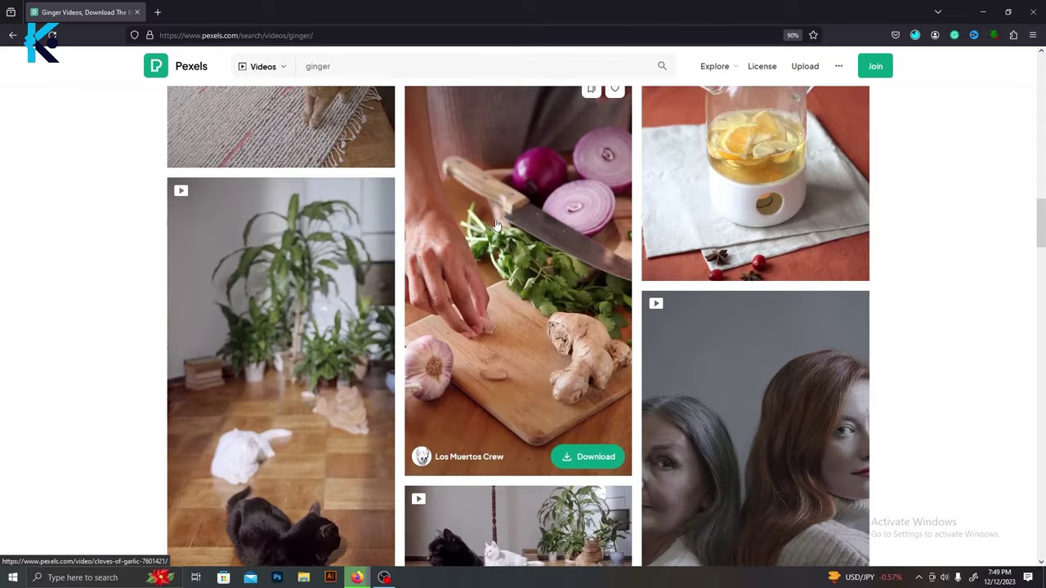
Download the "Cloves of Garlic" video at 1080×1920 from the ginger results.
scroll(496, 224, down, 3)
click(496, 224)
click(942, 88)
click(888, 233)
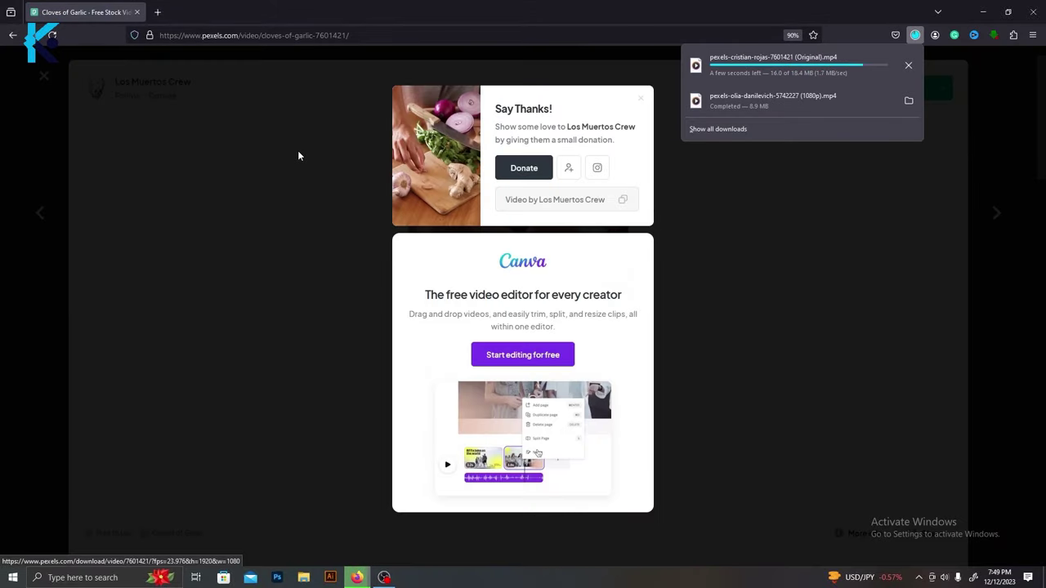
click(44, 76)
Download the "Ingredients of Homeophatic Medicine" video at 1920×1080 from the ginger results.
scroll(817, 302, up, 10)
scroll(818, 302, down, 5)
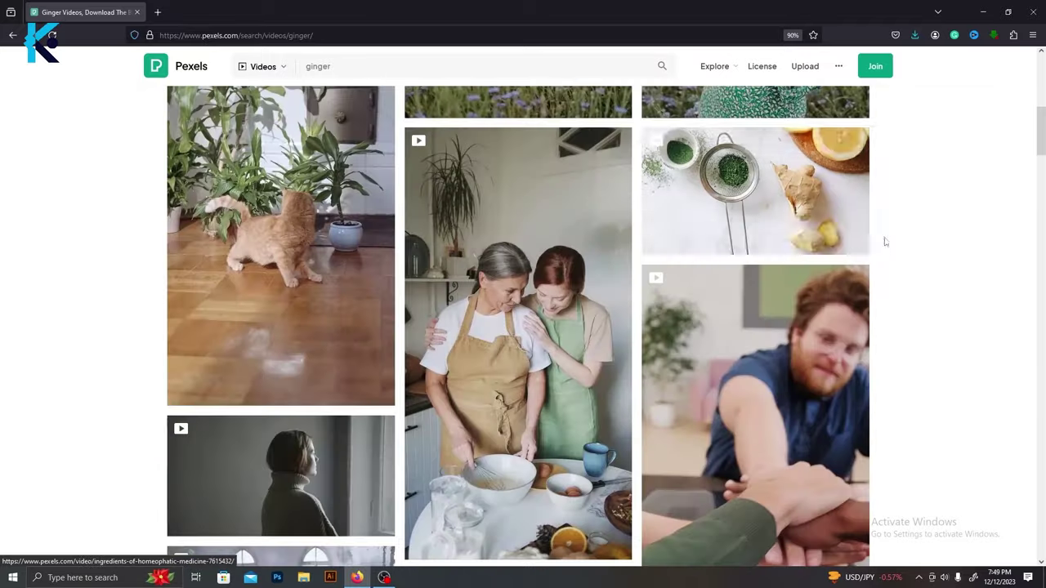
click(817, 229)
click(942, 88)
click(881, 259)
click(880, 253)
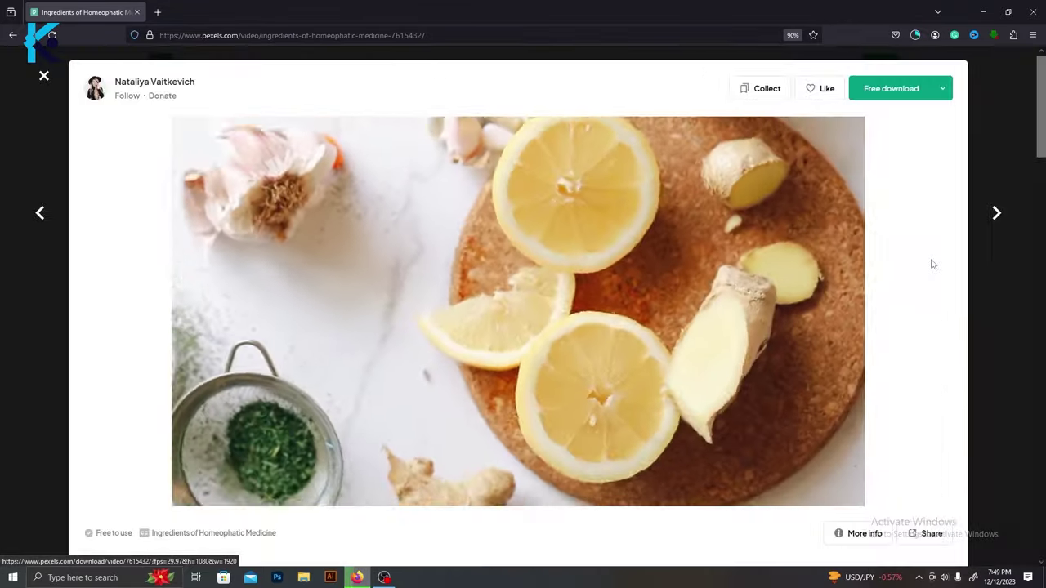
key(Escape)
Search Pexels videos for "lemon" and browse the results.
click(299, 67)
text(lemon)
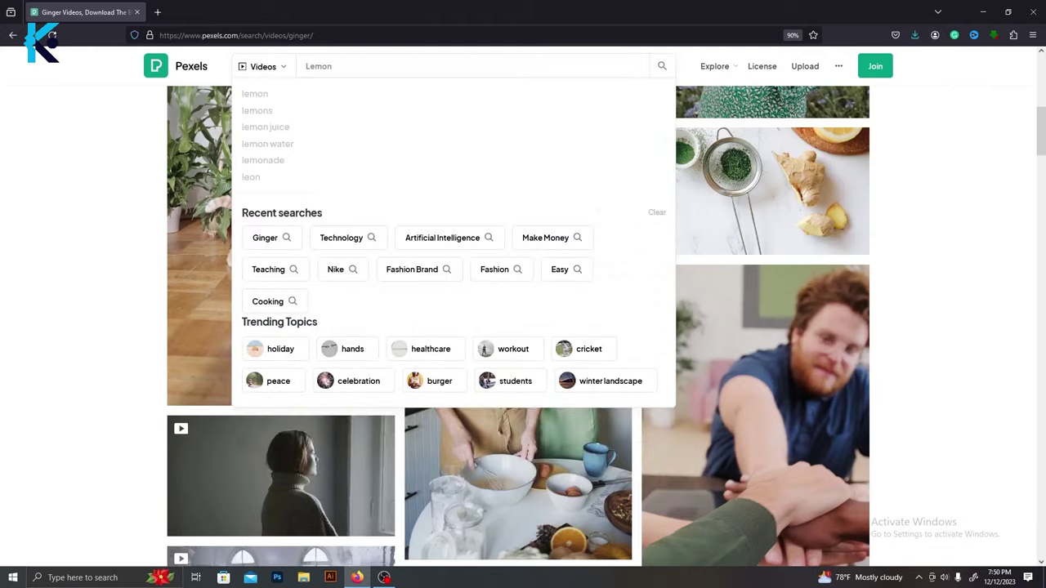
key(Return)
scroll(980, 248, down, 3)
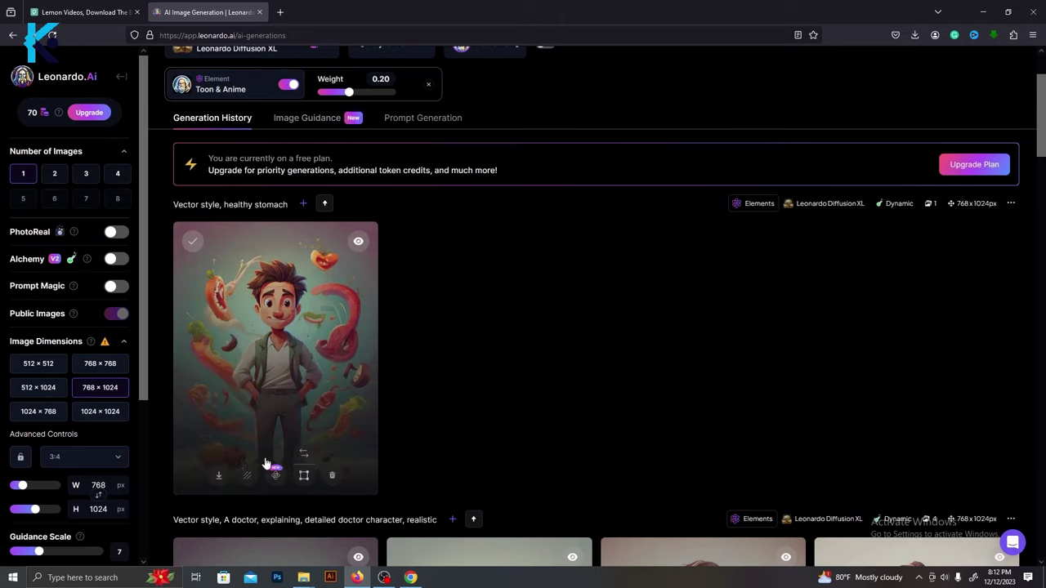
Generate a Leonardo image from the prompt "Vector style, healthy body builder" and download it.
scroll(265, 464, up, 2)
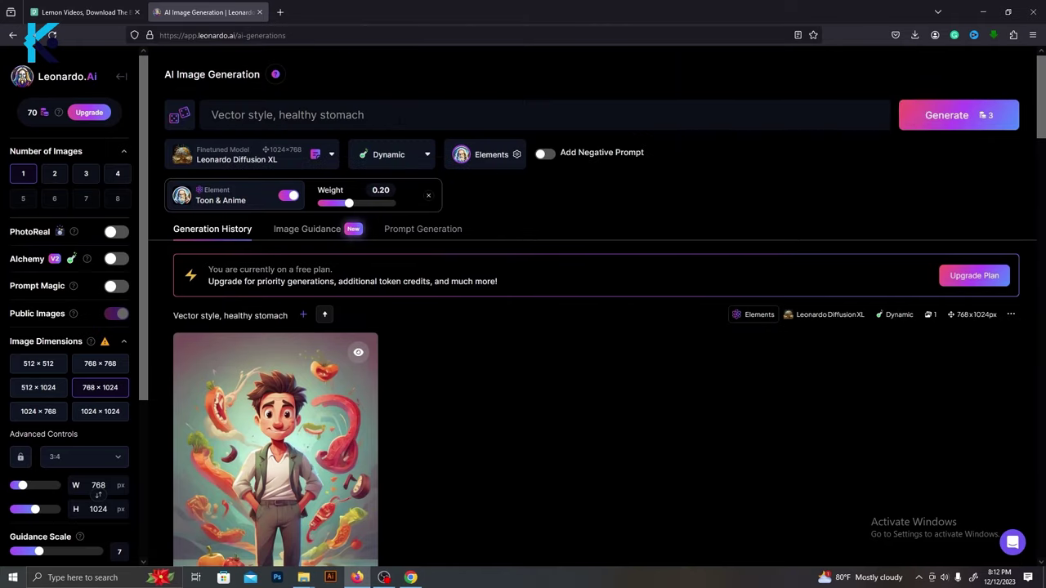
double_click(343, 115)
text(body builder)
key(Return)
scroll(523, 235, down, 2)
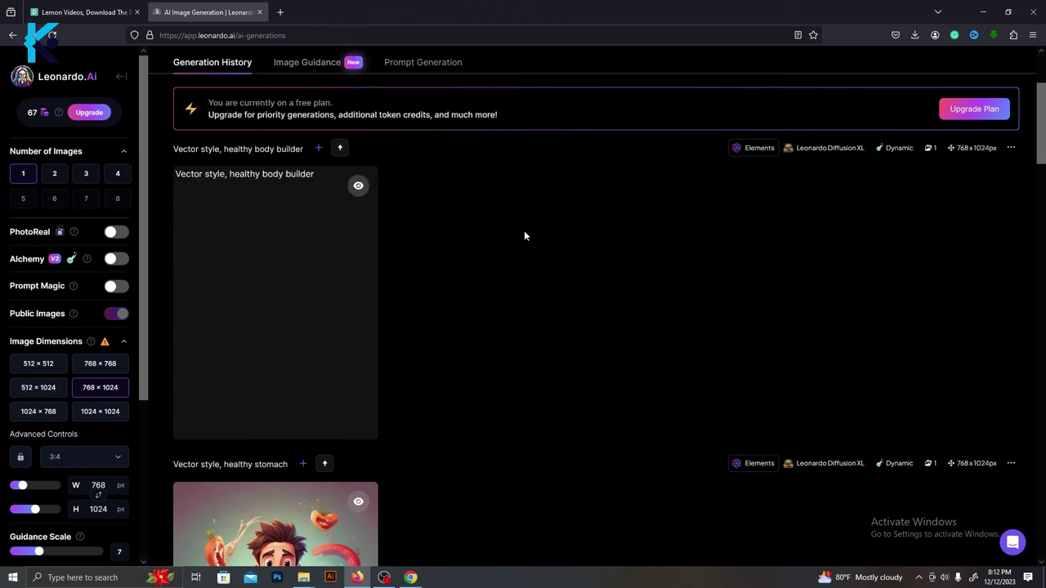
click(217, 420)
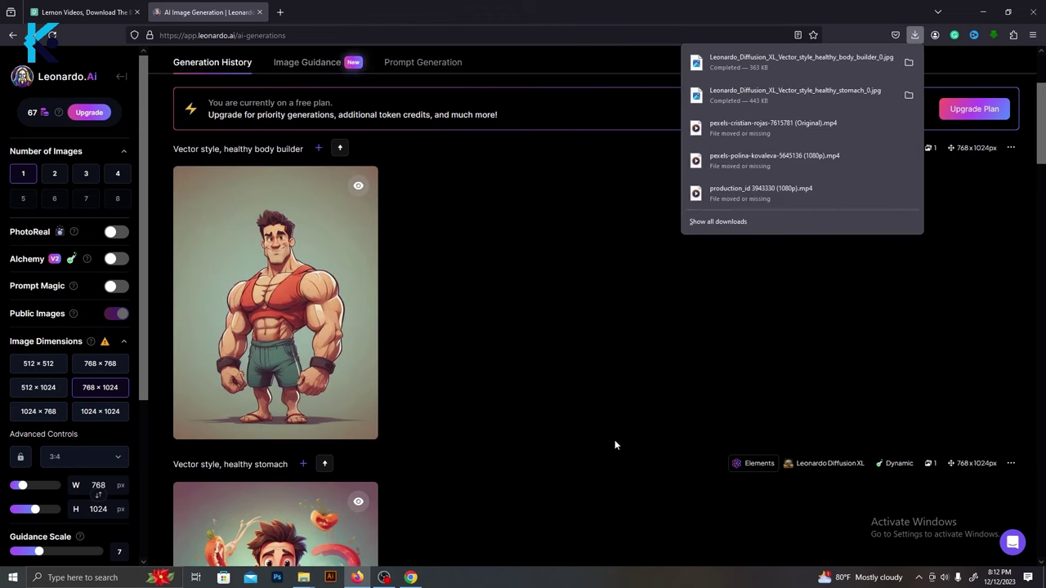
Generate another image with the prompt "Vector style, healthy bodybuilder, belly".
scroll(615, 444, up, 2)
key(Escape)
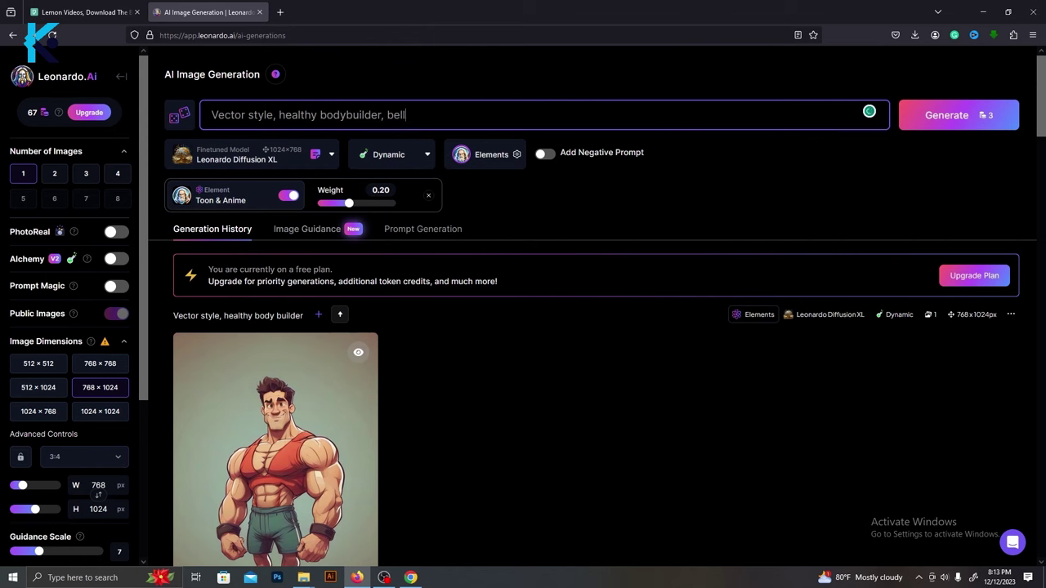
text(y)
key(Return)
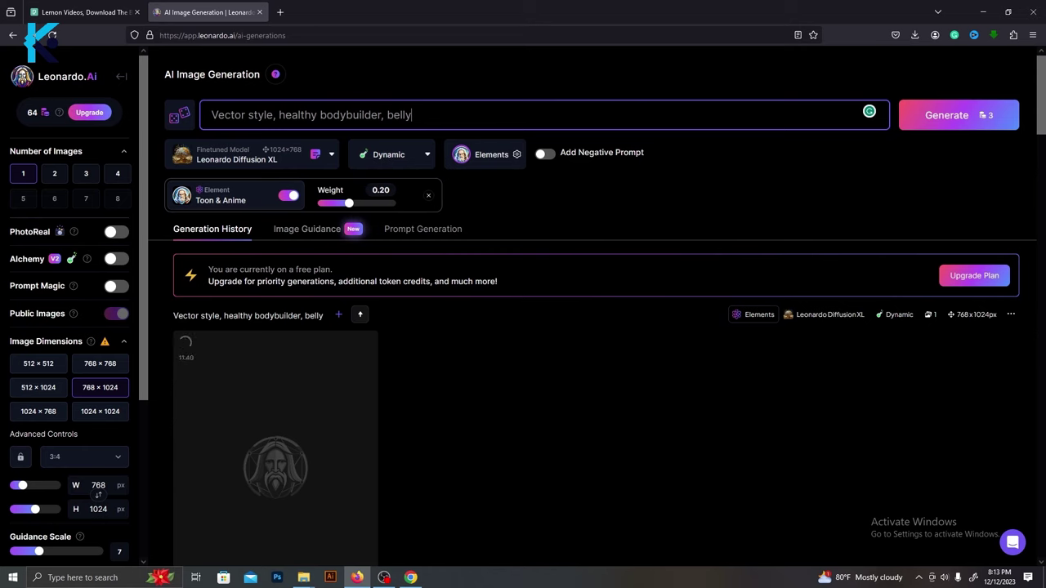
scroll(379, 252, down, 2)
scroll(380, 252, up, 2)
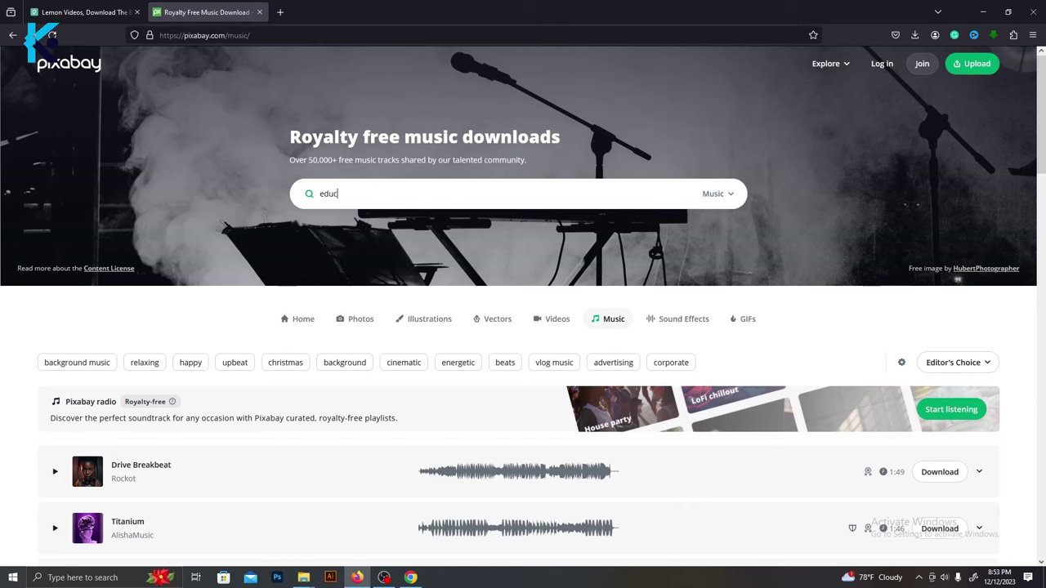
Search Pixabay music for "educational music" and preview the "Motivational Day" track.
text(a)
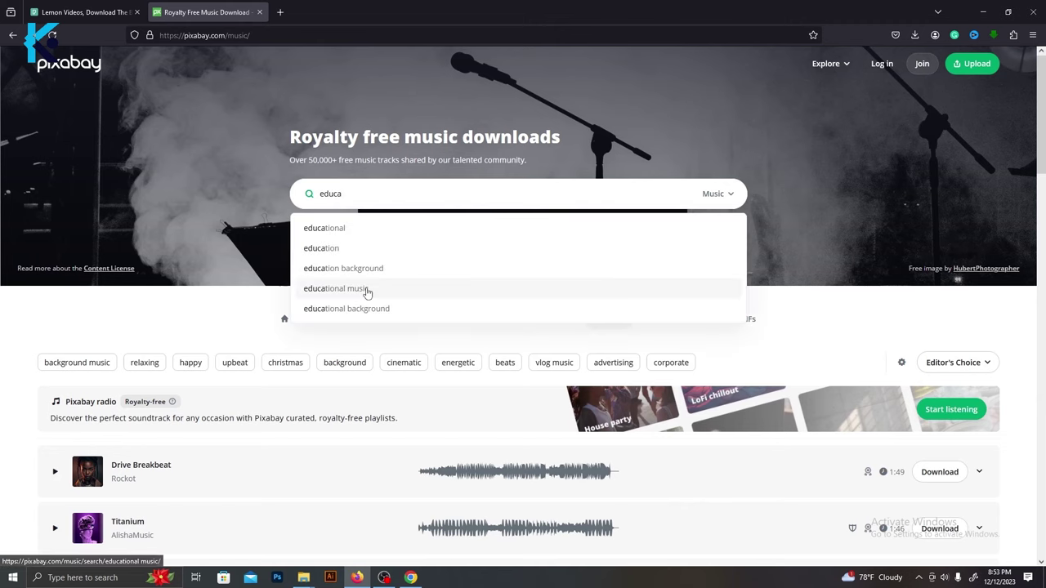
click(564, 273)
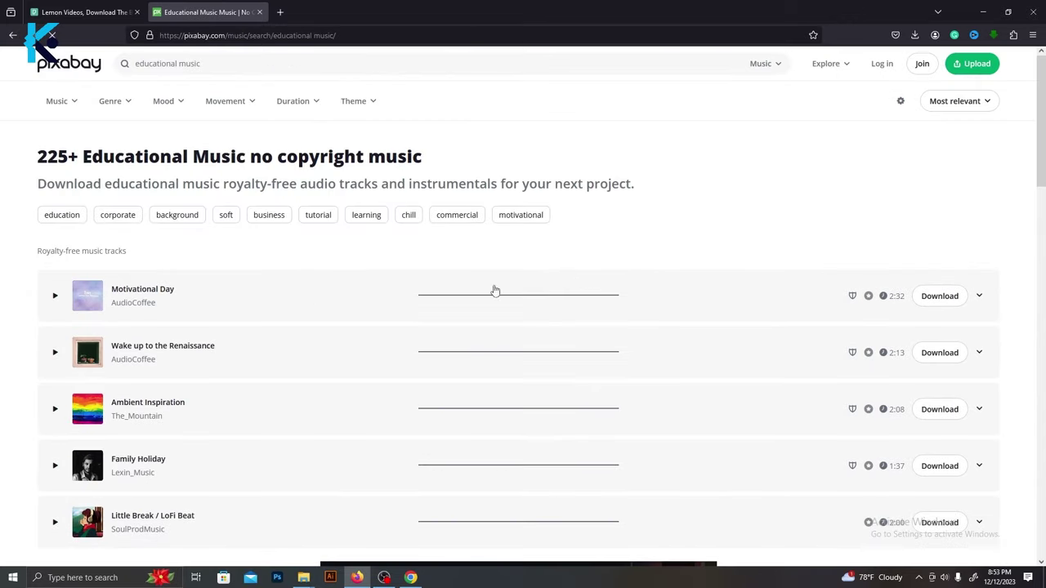
click(55, 296)
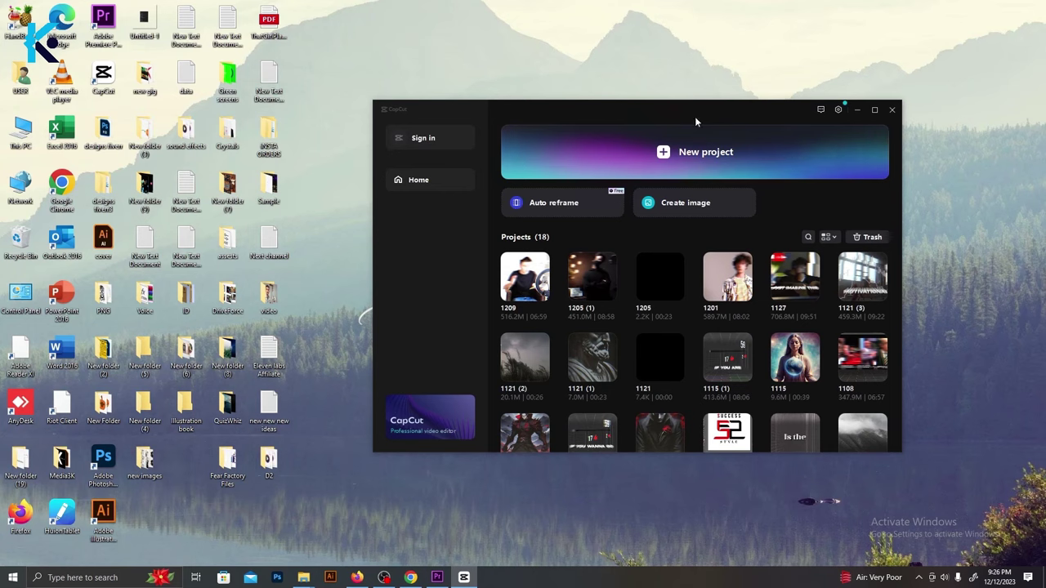
Create a new CapCut project, name it "Ginger and Lemon" and set its ratio to 9:16.
click(685, 162)
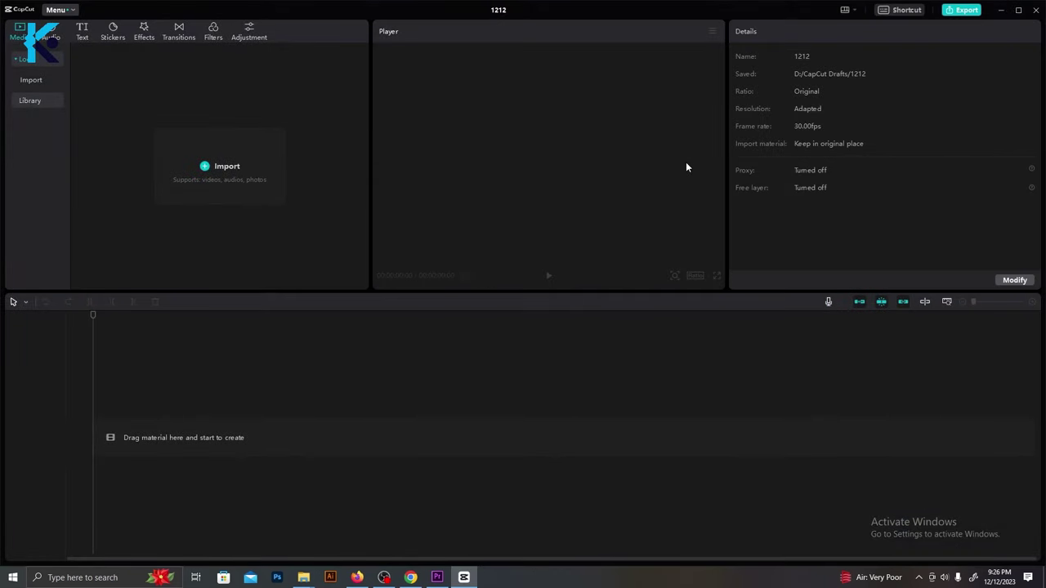
click(1015, 281)
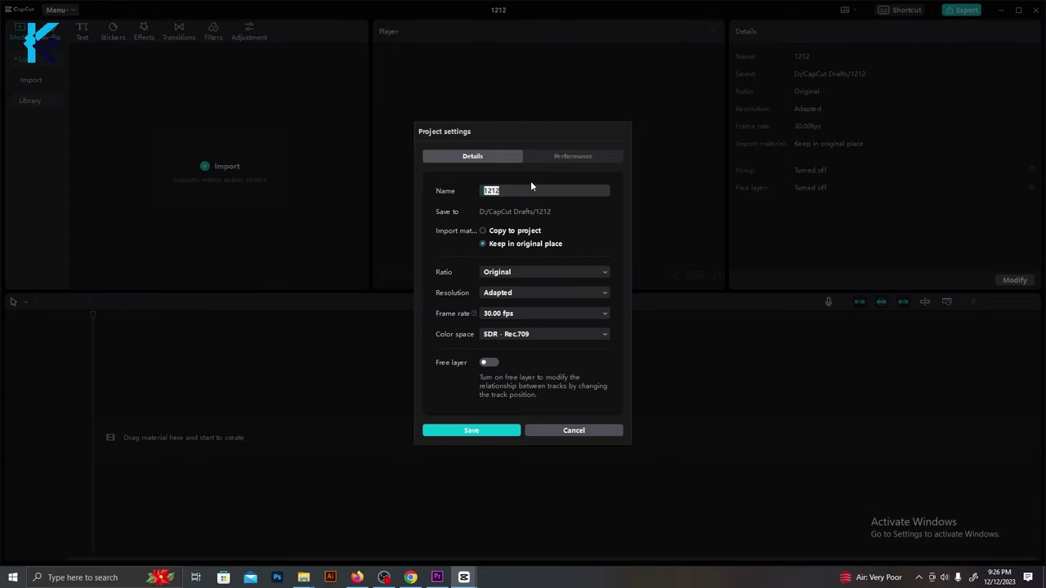
text(Ginger and Lemon)
click(568, 273)
click(548, 380)
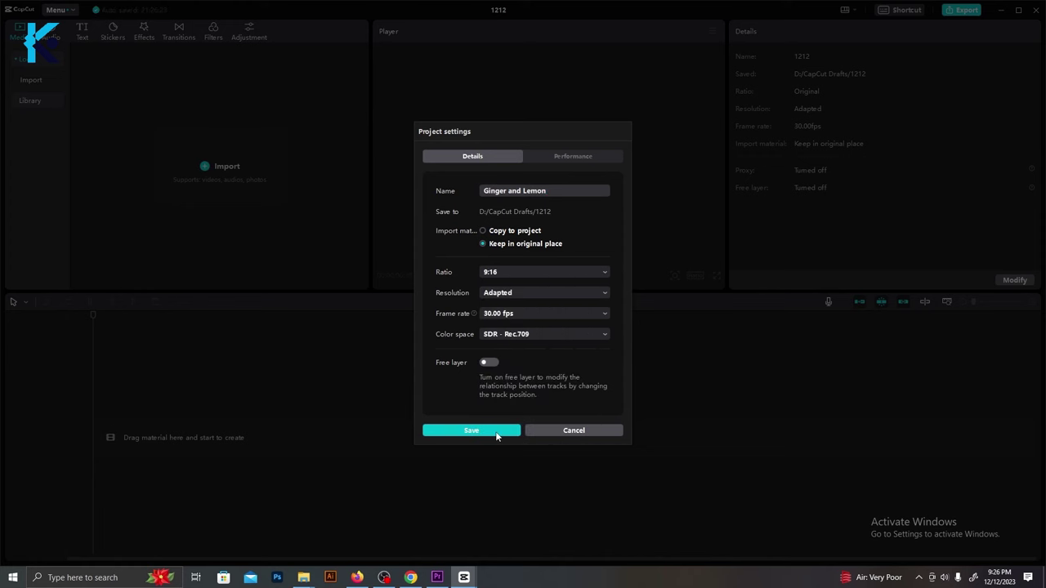
click(497, 433)
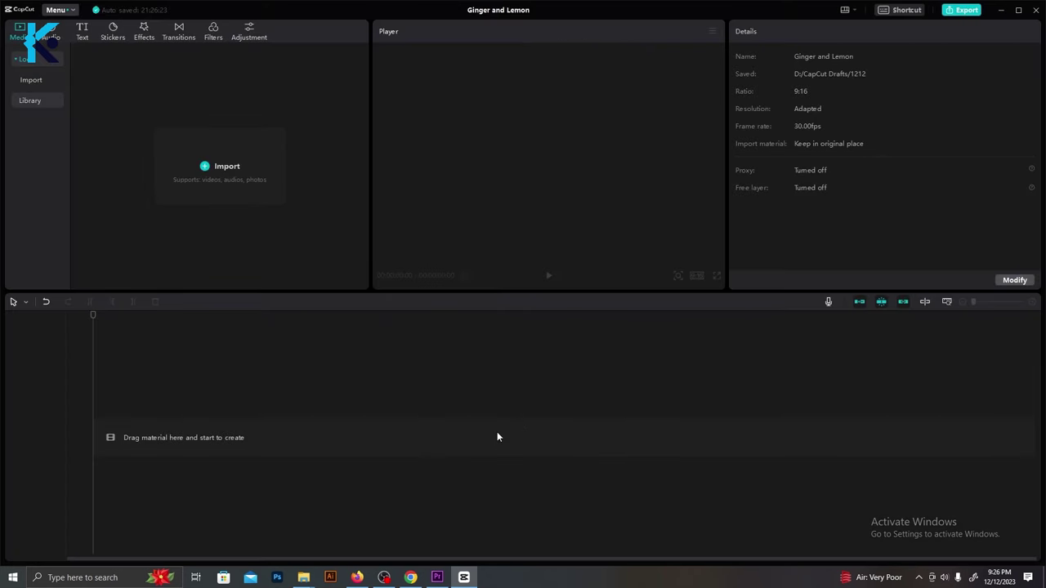
Import all the collected voiceover, image and video files into the project.
click(220, 169)
drag(169, 237, 250, 75)
click(428, 276)
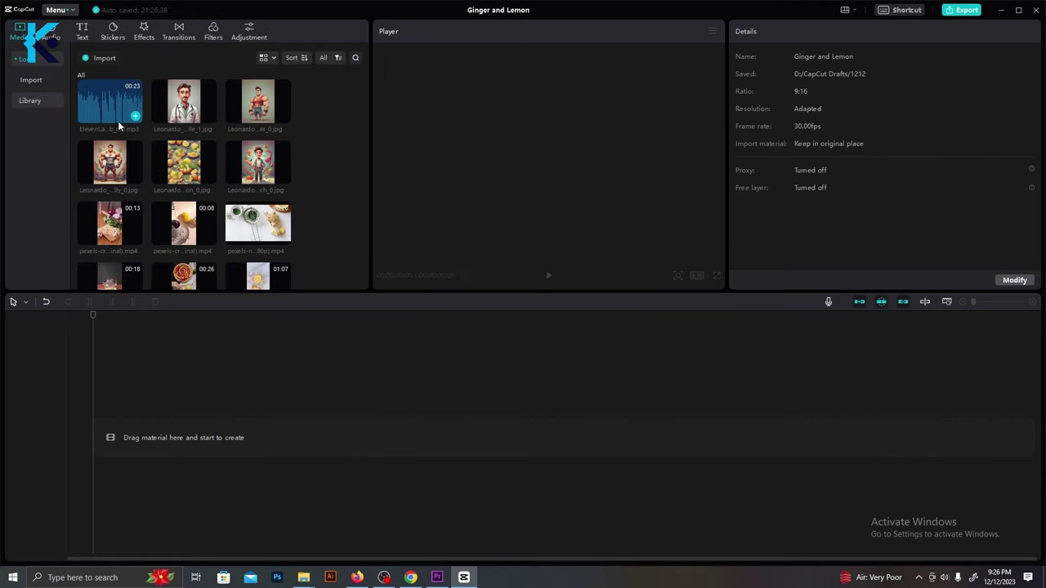
Put the ElevenLabs voiceover and the doctor video on the timeline, and enlarge the video to fill the vertical frame.
drag(111, 117, 96, 449)
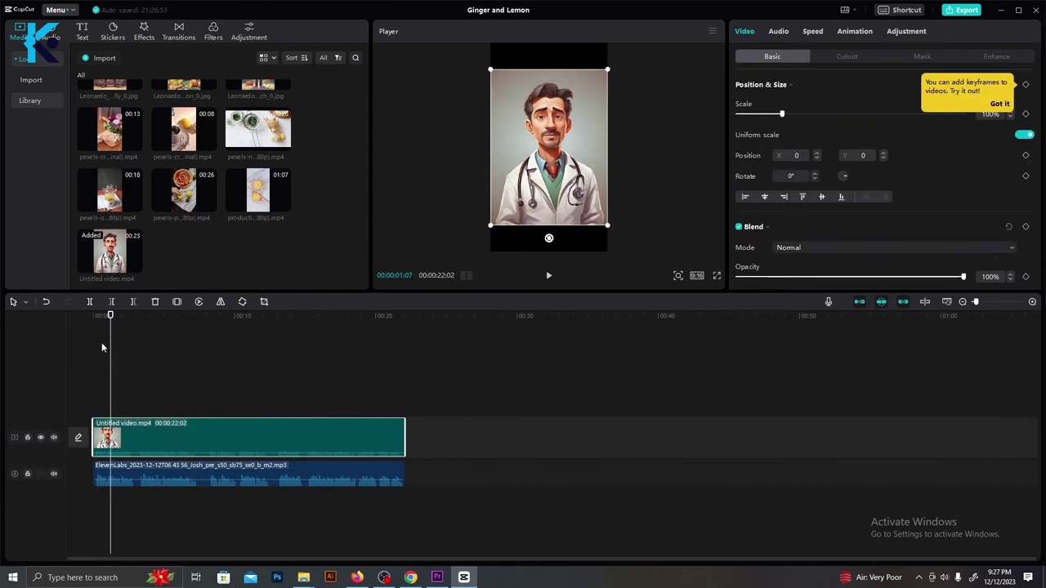
drag(110, 315, 94, 316)
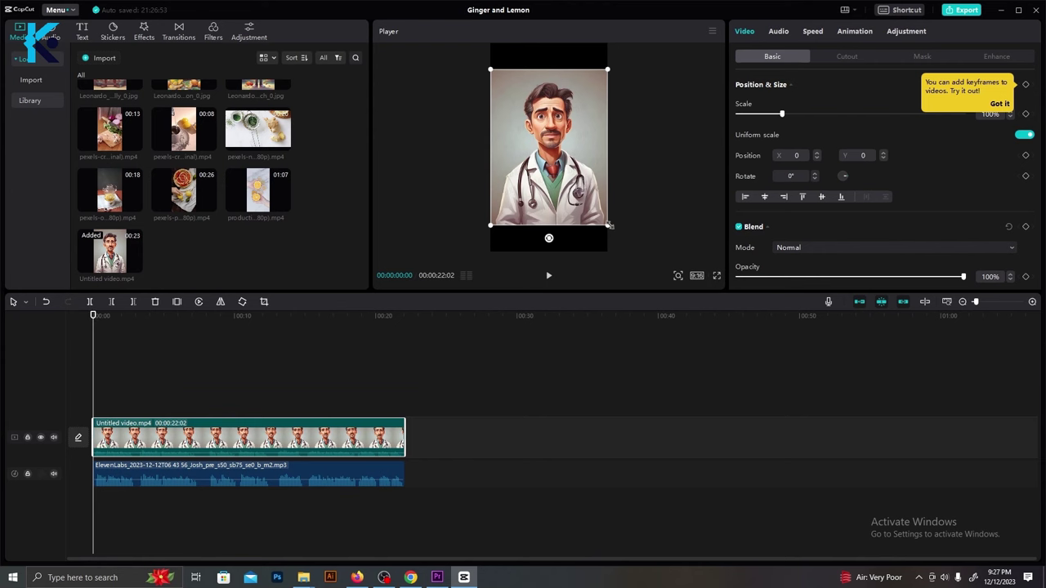
drag(609, 226, 637, 260)
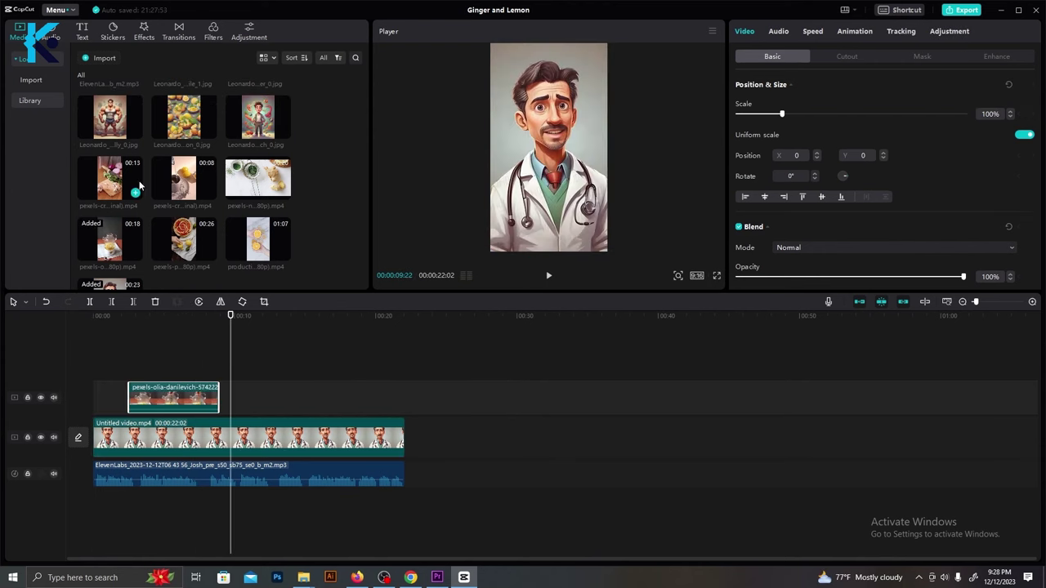
Lay the lemon illustration, ginger ingredients clip and lemons clip in sequence above the presenter, and shorten the lemon tea clip at its end.
drag(184, 117, 221, 399)
drag(258, 178, 248, 398)
drag(259, 239, 292, 397)
click(316, 318)
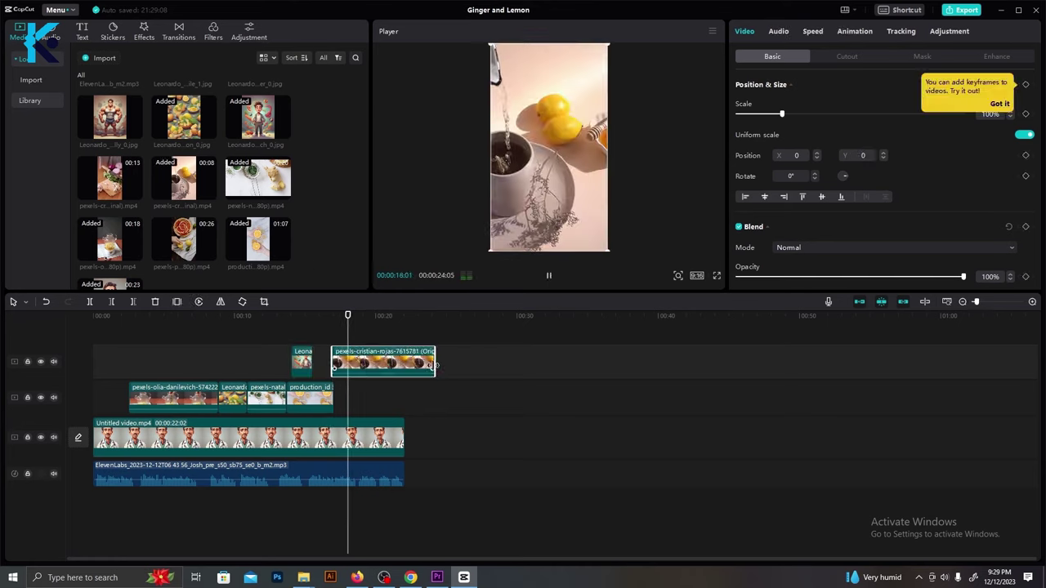
drag(436, 365, 388, 365)
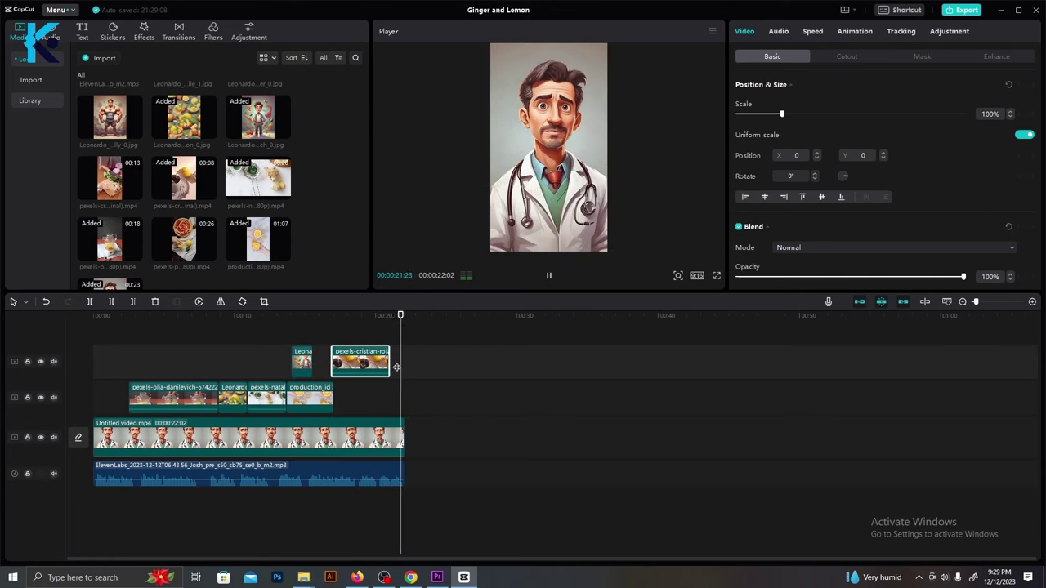
Split the doctor video and fit the glass teapot clip into the main track between its parts.
click(107, 315)
click(123, 315)
key(ctrl+b)
mouse_move(122, 437)
mouse_down()
mouse_move(123, 400)
mouse_move(120, 437)
mouse_up()
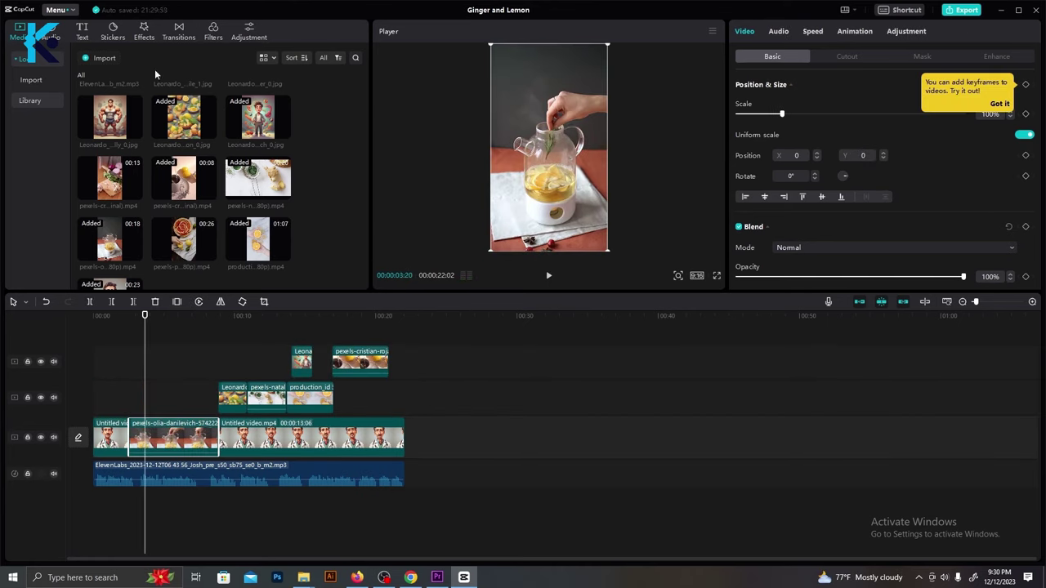
Add a Black smoke transition before the glass teapot clip and the Left camera transition after it.
click(178, 32)
drag(99, 214, 129, 437)
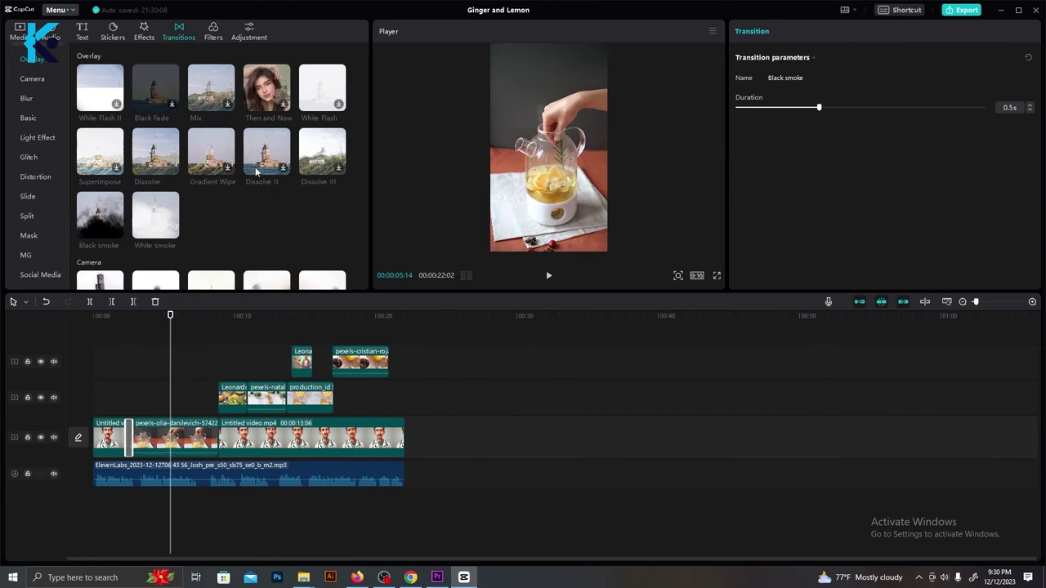
click(32, 78)
drag(155, 127, 218, 437)
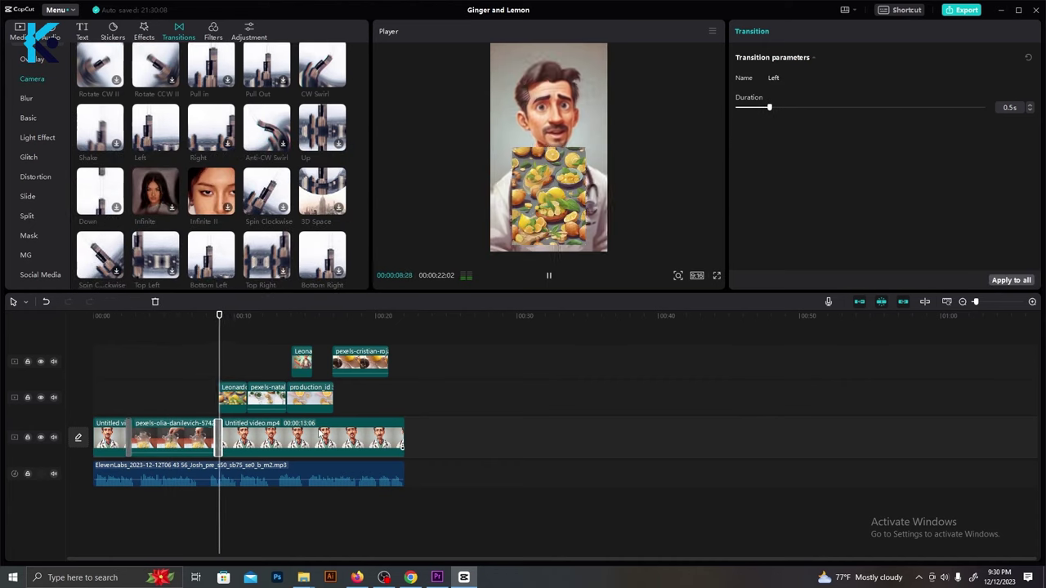
Add a blur transition between the lemon illustration and the ingredients clip, accepting duplicate frames, and play it back.
scroll(203, 191, down, 2)
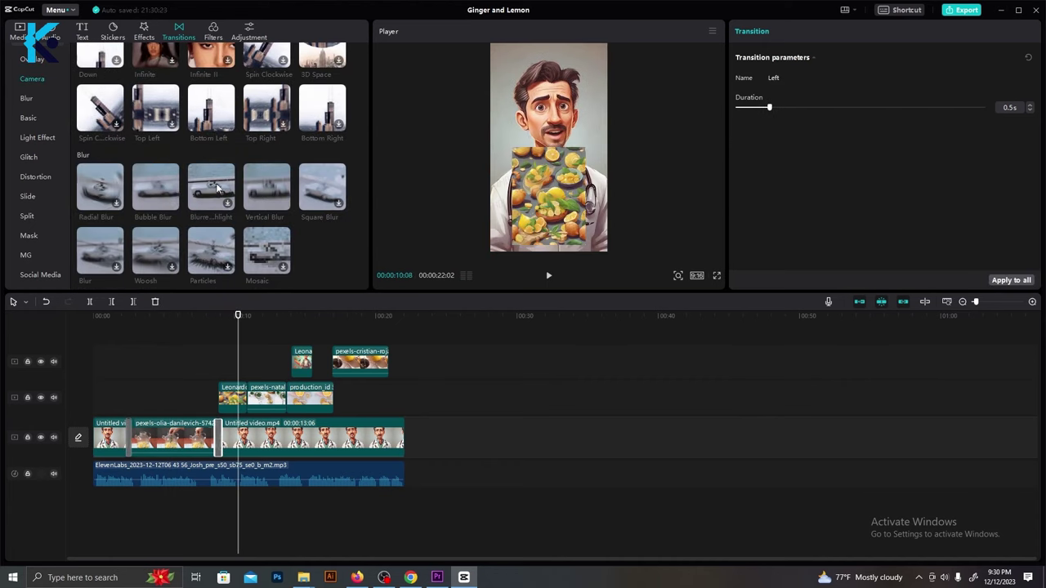
drag(202, 191, 243, 397)
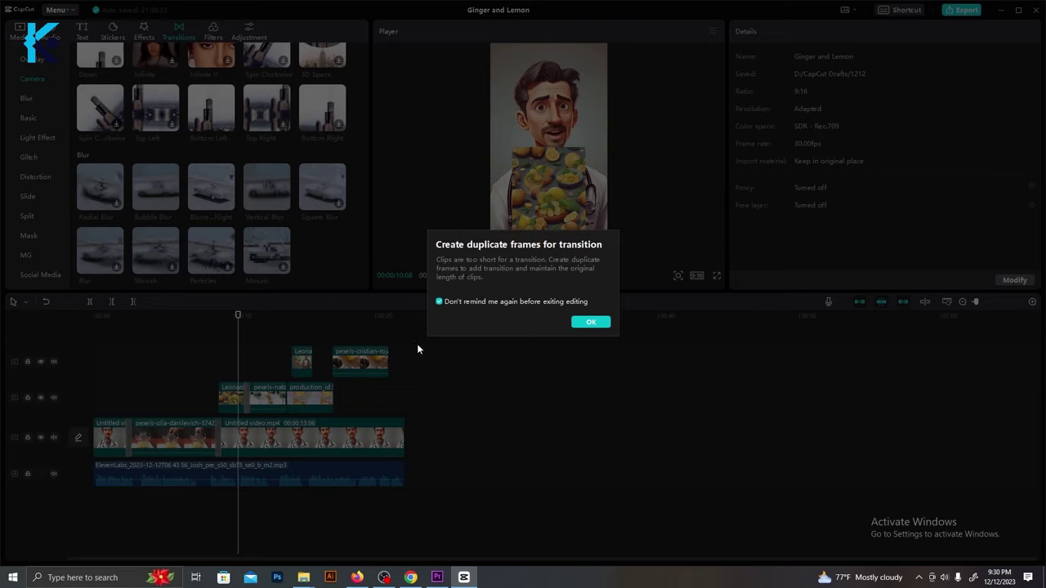
click(588, 323)
key(space)
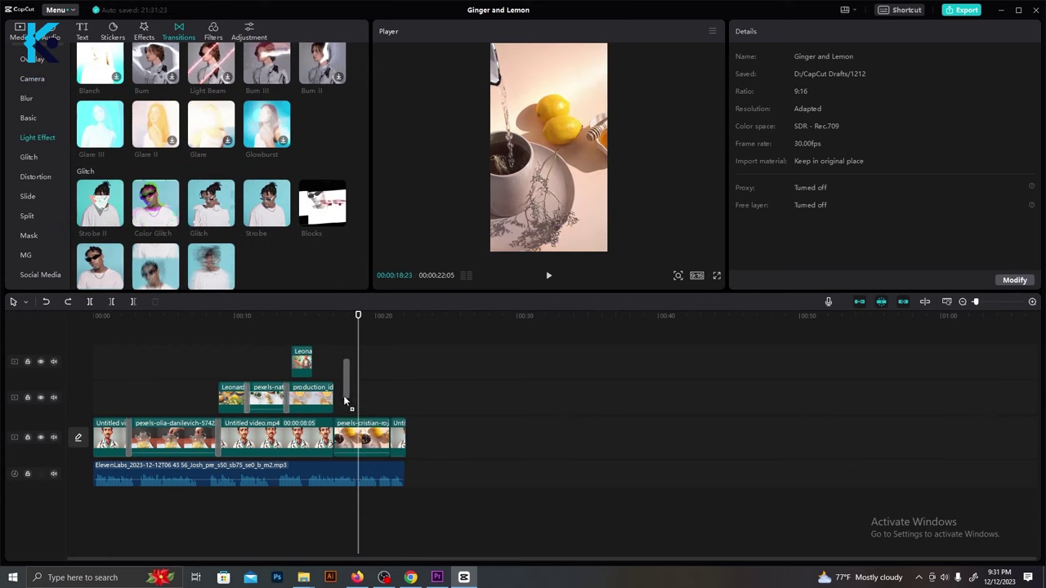
Add the Strobe II transition between the lemon tea clip and the final doctor clip, preview it, and return to the start.
click(392, 438)
key(space)
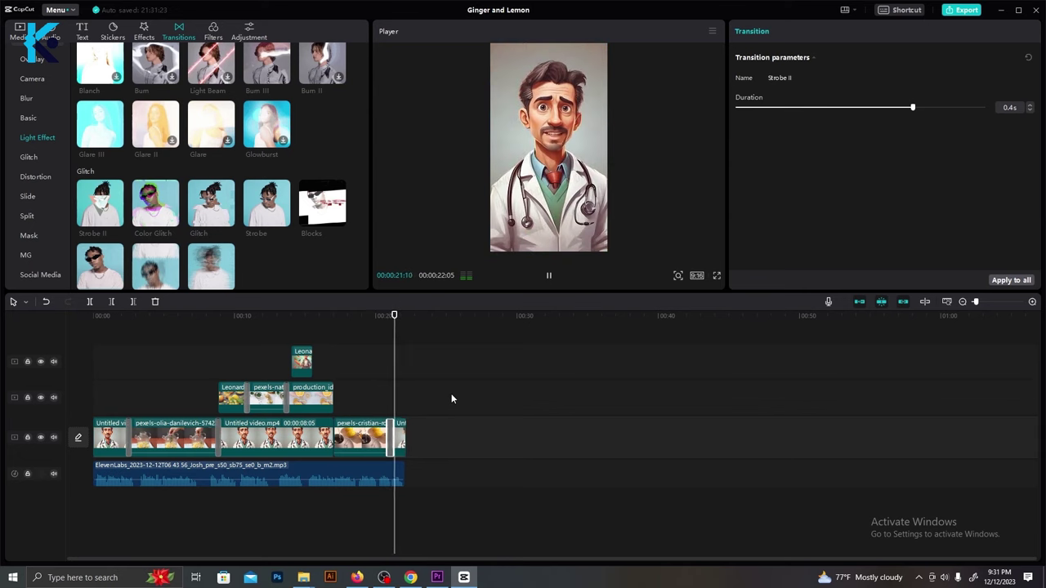
key(space)
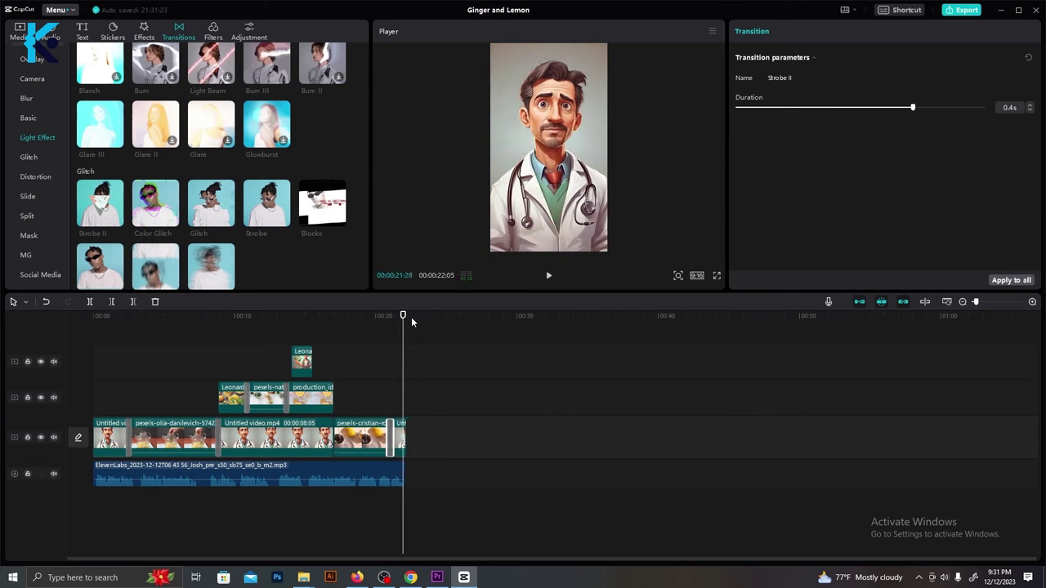
drag(398, 315, 92, 335)
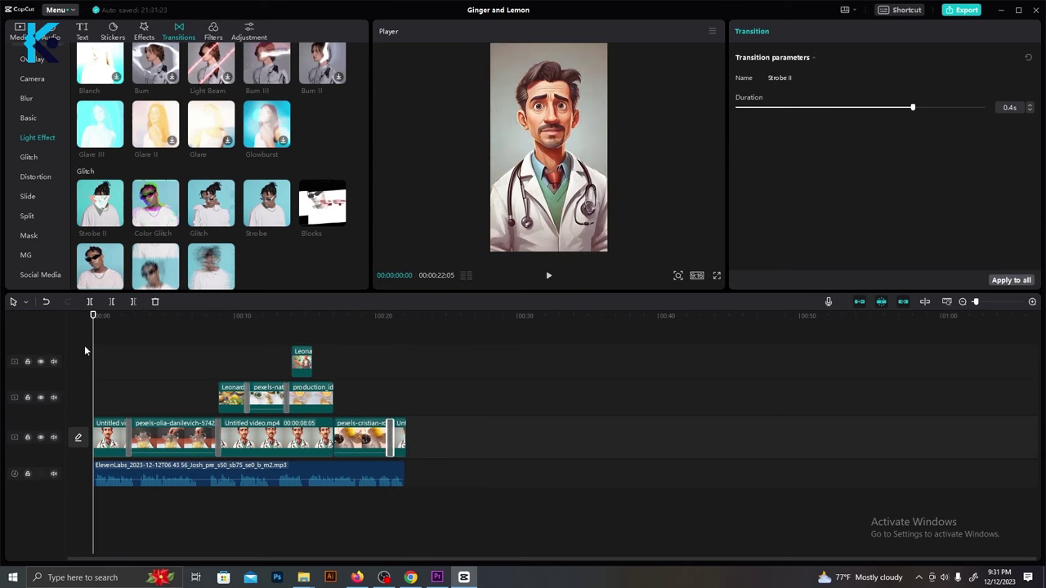
Generate English auto captions from the video's speech.
click(85, 31)
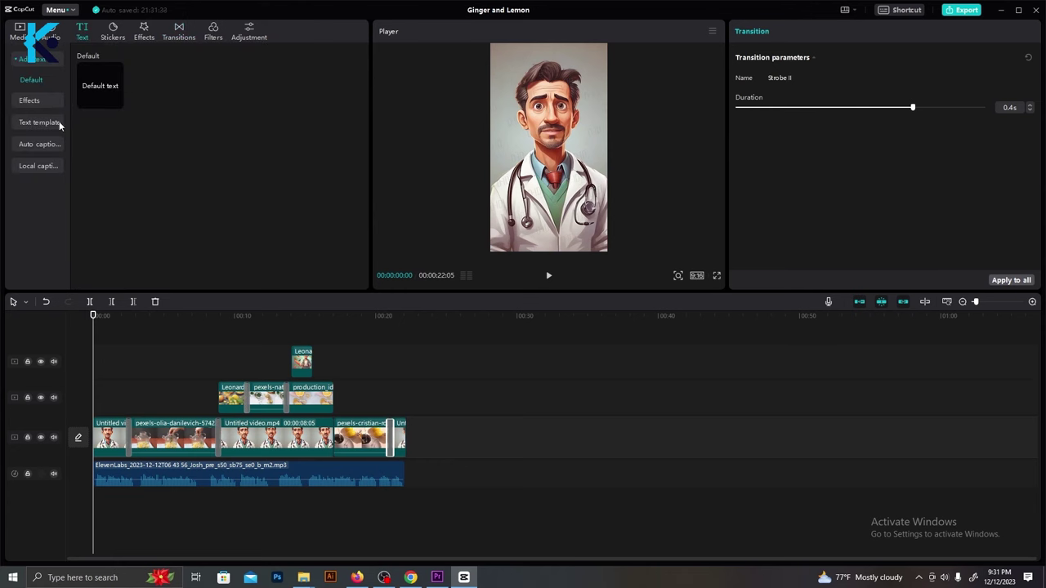
click(56, 146)
click(214, 224)
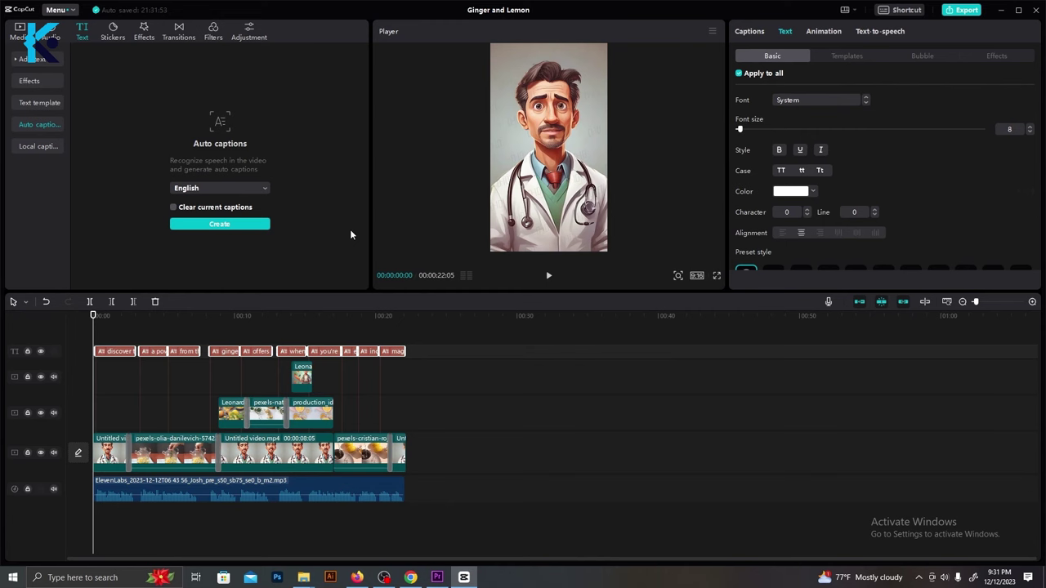
Restyle all captions with a bolder font, uppercase text and the orange-yellow preset style, and play them back.
click(110, 350)
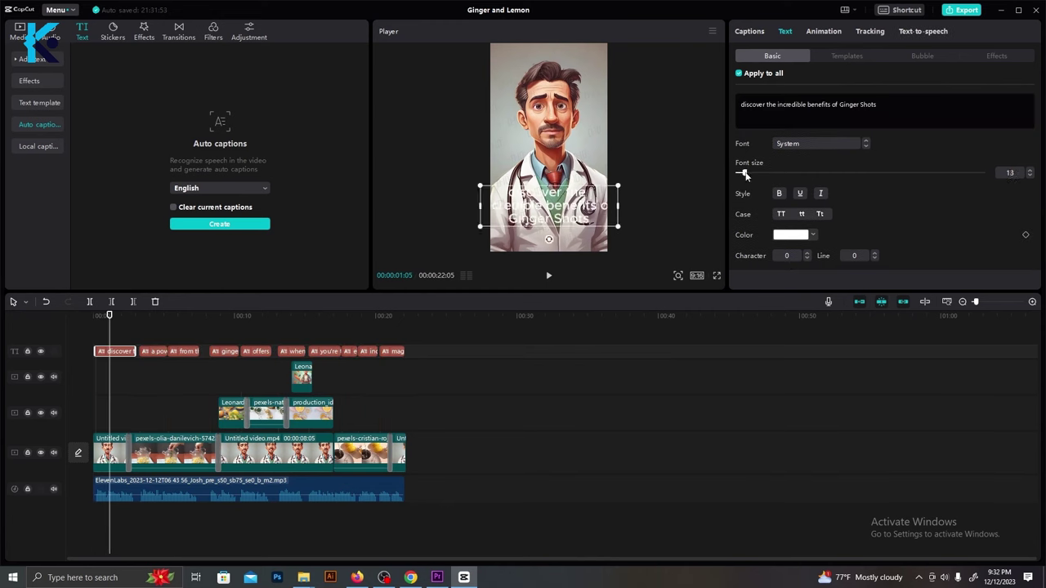
click(847, 144)
click(811, 196)
scroll(817, 213, down, 5)
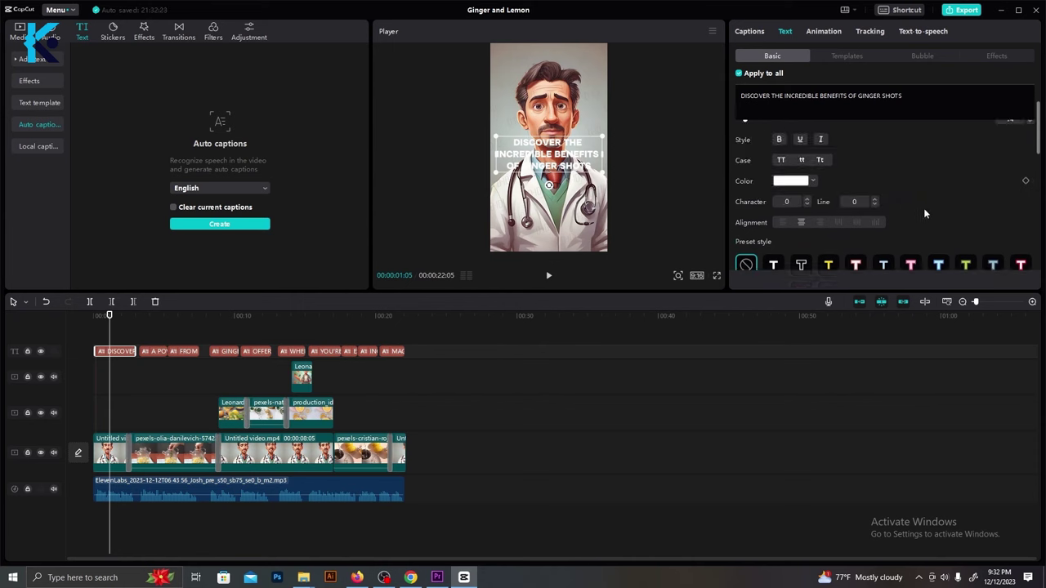
click(746, 254)
key(space)
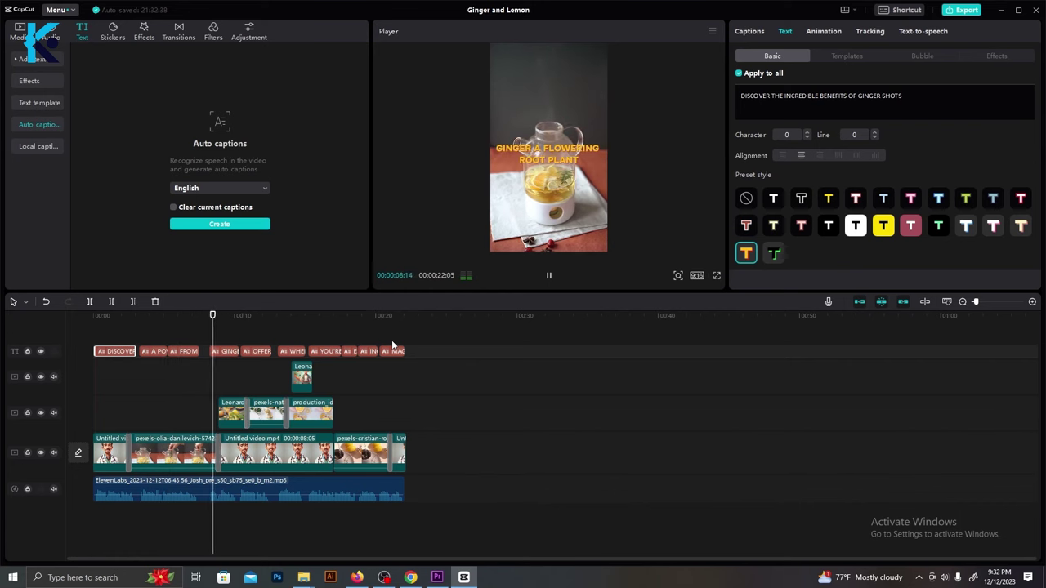
Give the first caption a blur-style entrance animation, and select the whole caption track to animate all captions together.
click(823, 31)
click(924, 197)
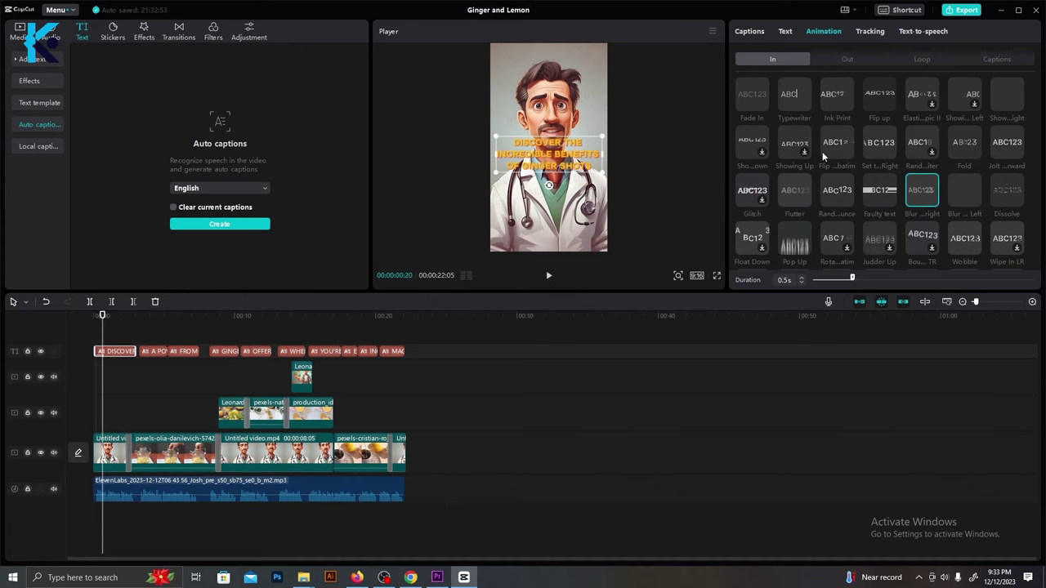
drag(411, 335, 158, 349)
click(823, 32)
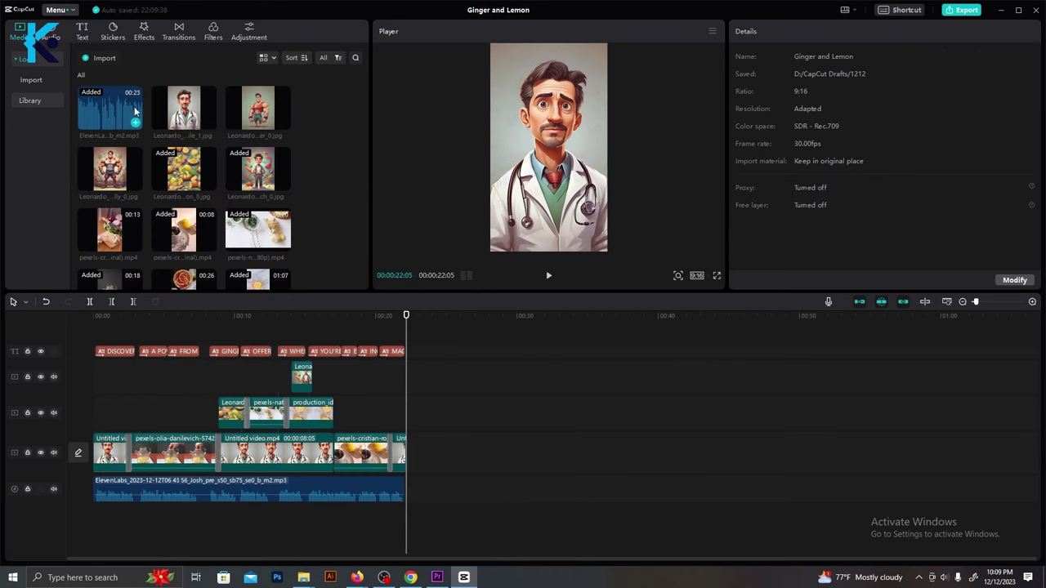
Place the motivational-day music beneath the voiceover and lower its volume to about -31.1 dB, checking the mix in playback.
scroll(194, 180, down, 3)
drag(184, 294, 92, 521)
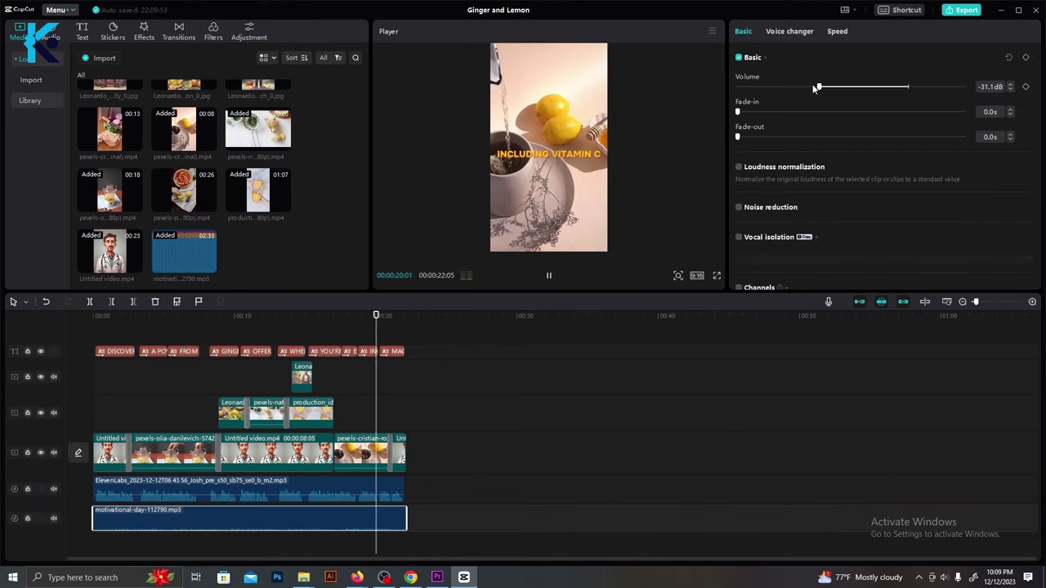
drag(351, 318, 326, 318)
key(space)
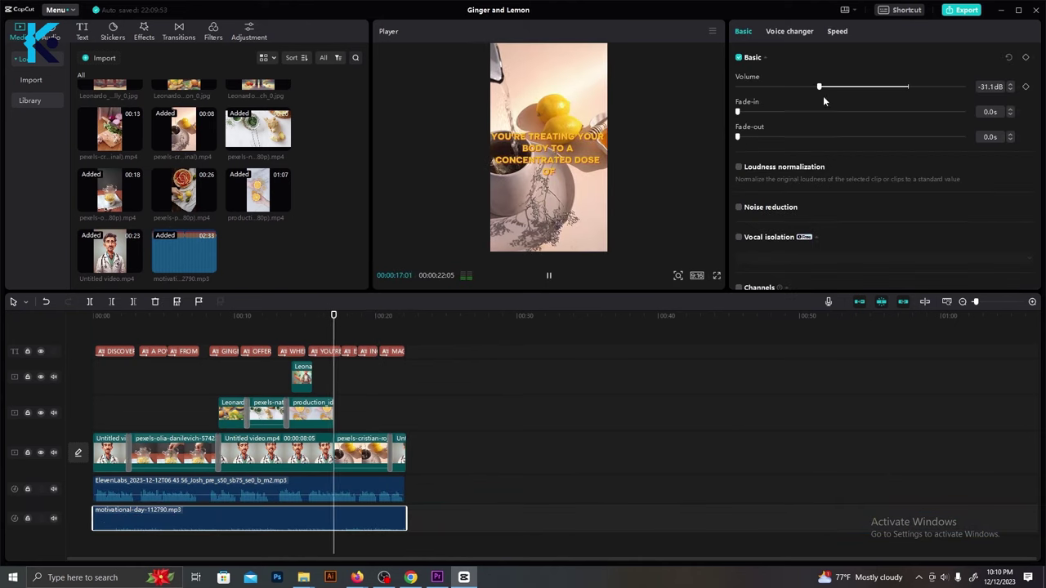
drag(809, 88, 820, 90)
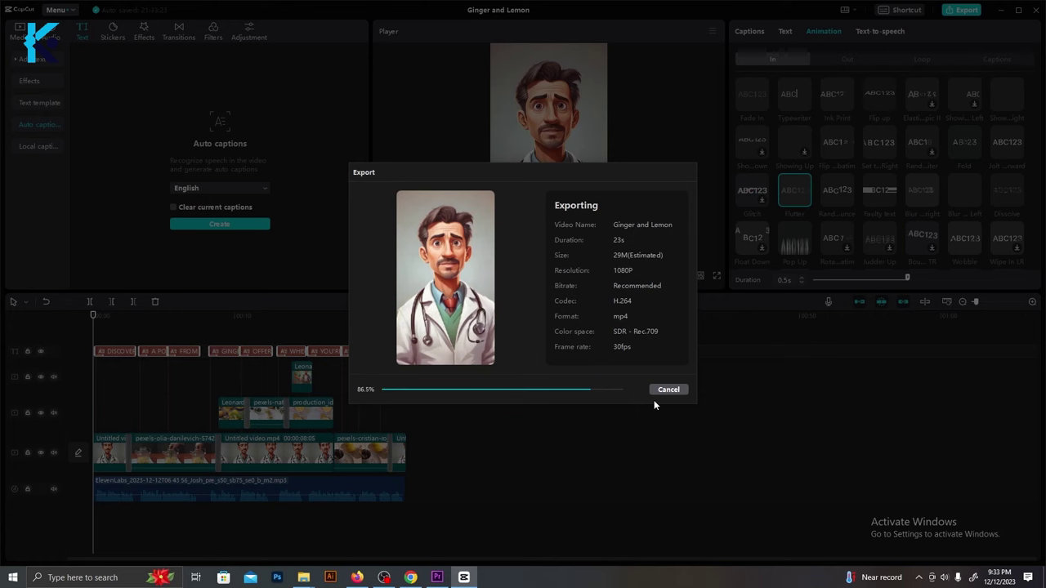